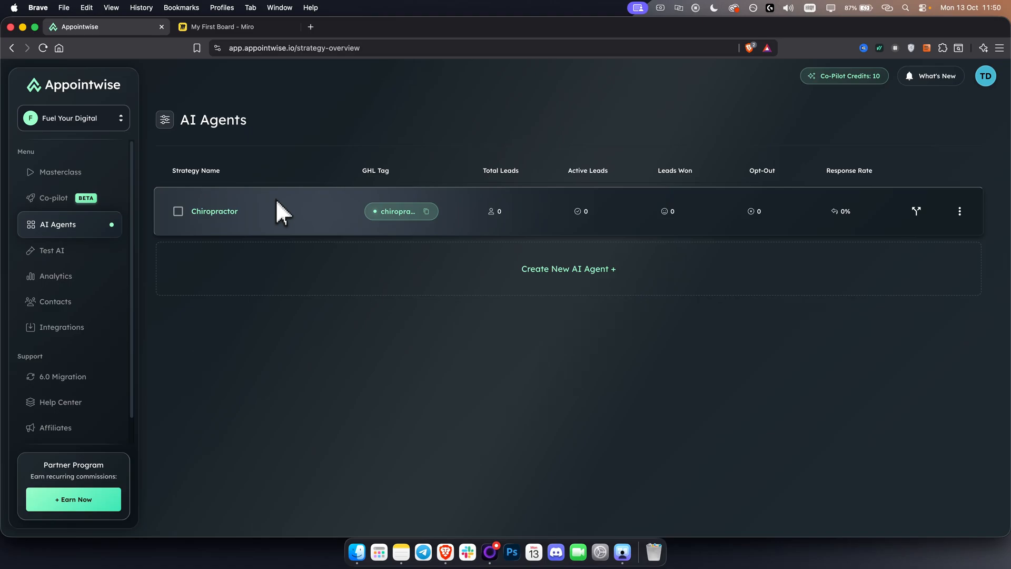
Start creating a new AI agent and choose the Use Template strategy option
click(562, 275)
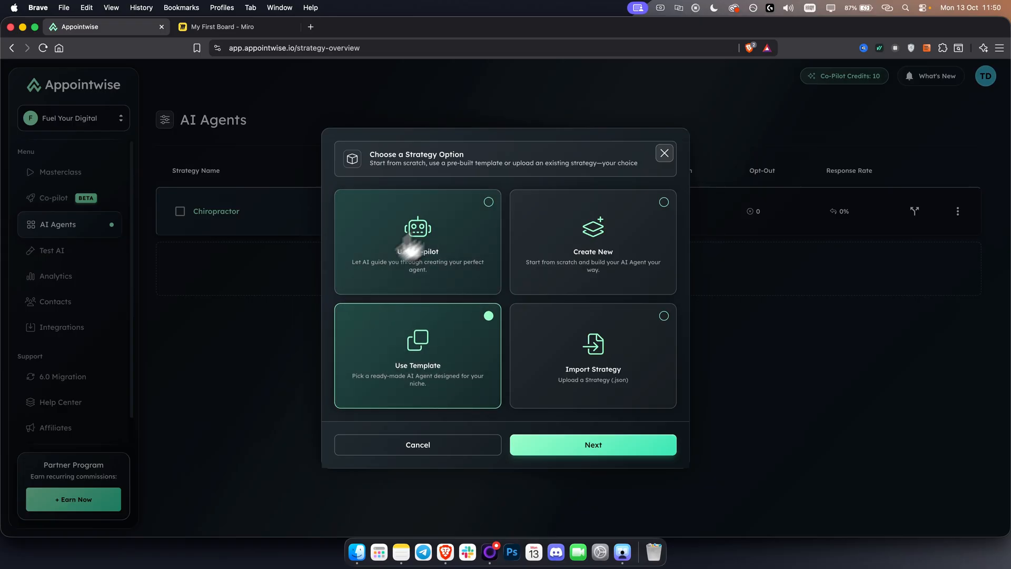
click(446, 252)
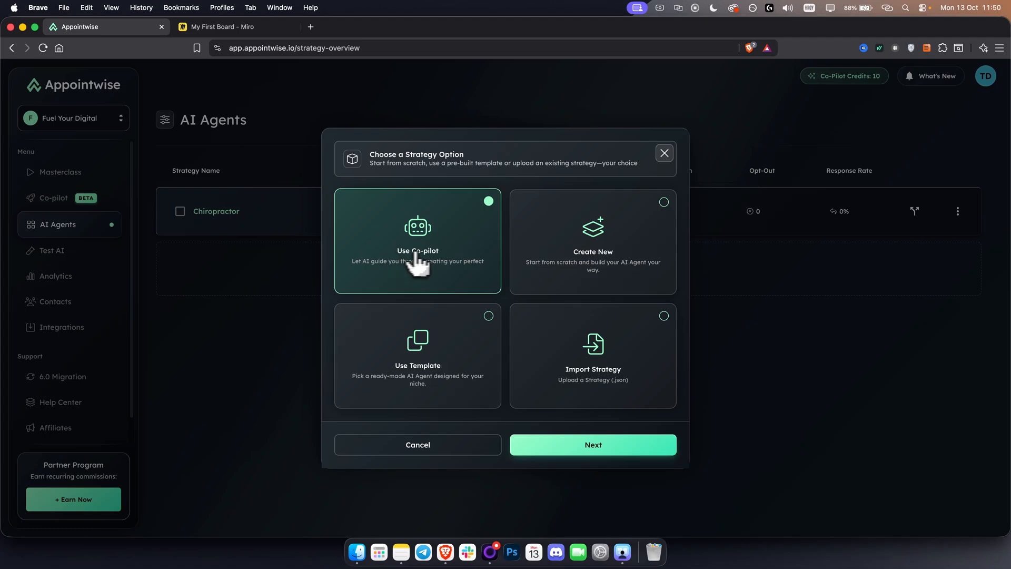
click(611, 257)
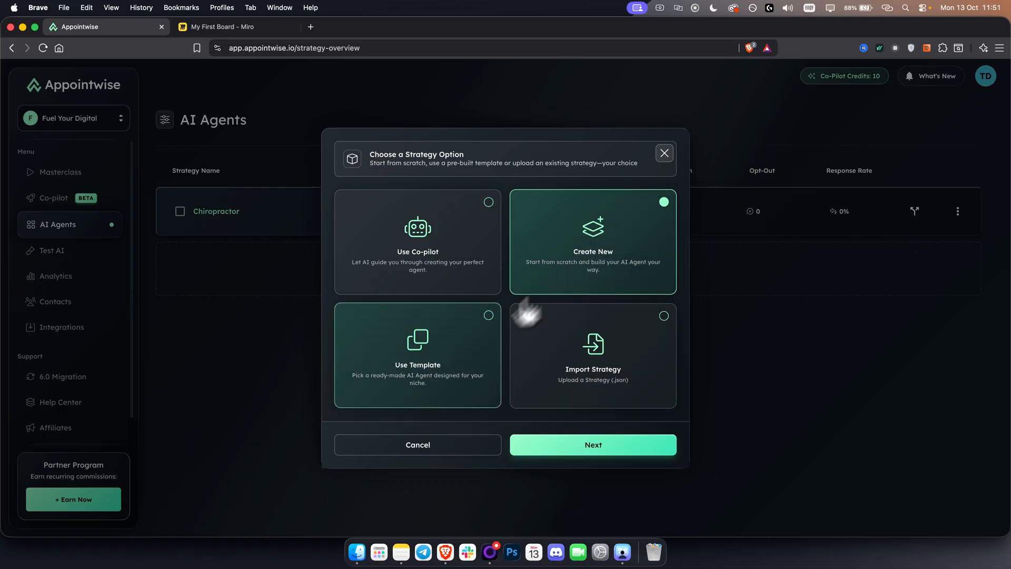
click(418, 363)
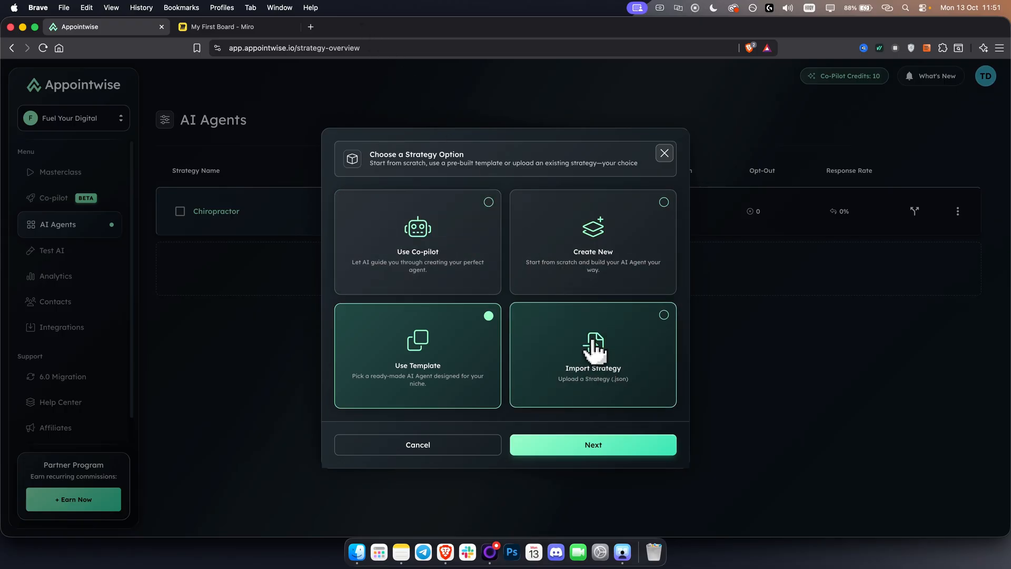
click(593, 363)
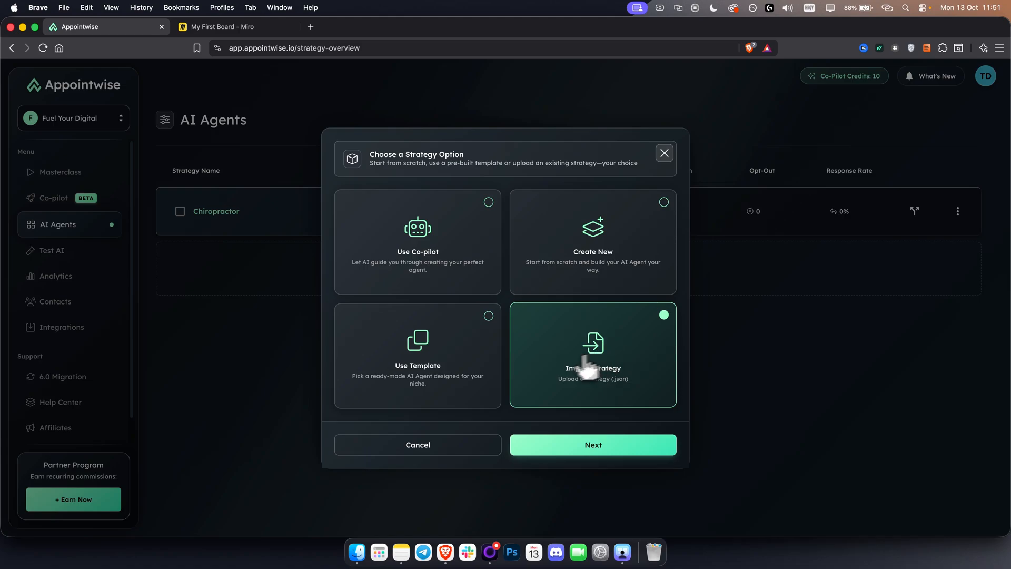
click(451, 365)
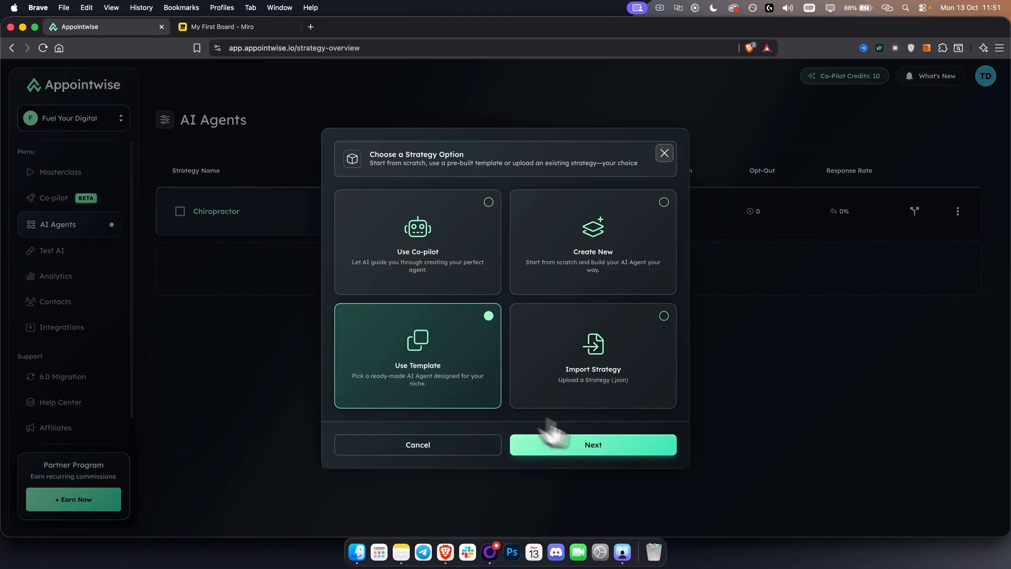
Browse the pre-built Appointwise templates for the new agent, and return to the strategy options
click(614, 451)
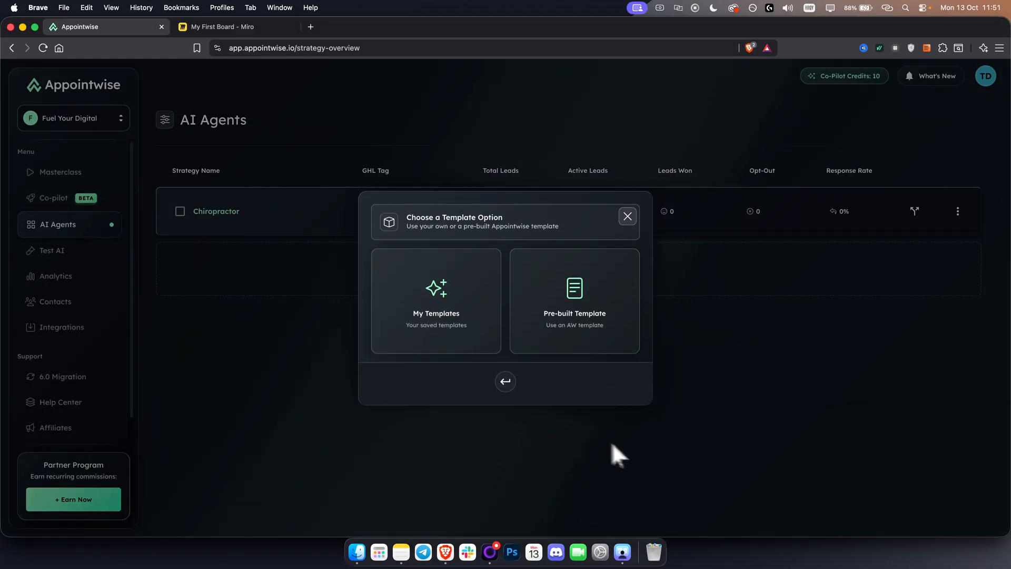
click(588, 313)
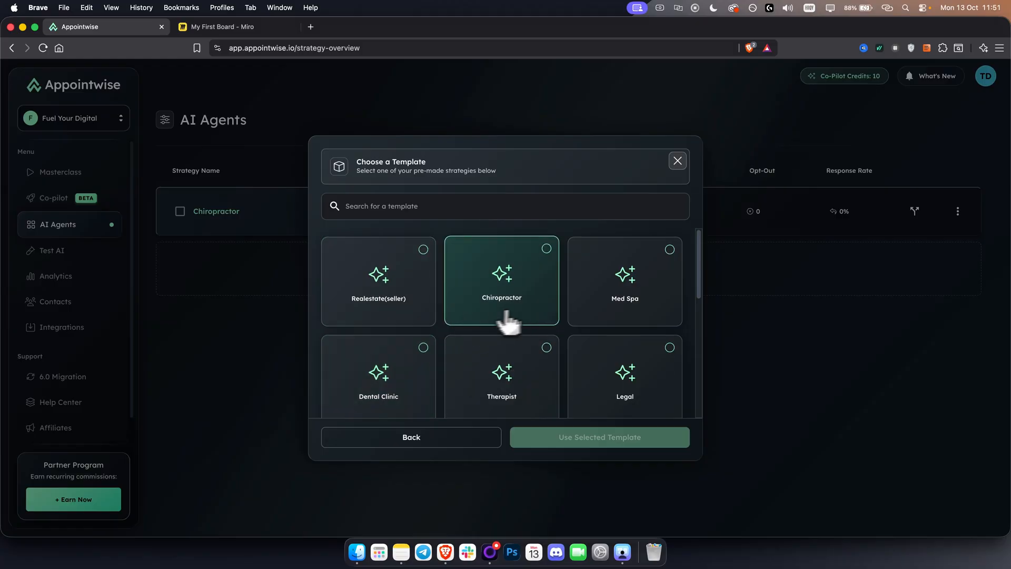
scroll(508, 309, down, 5)
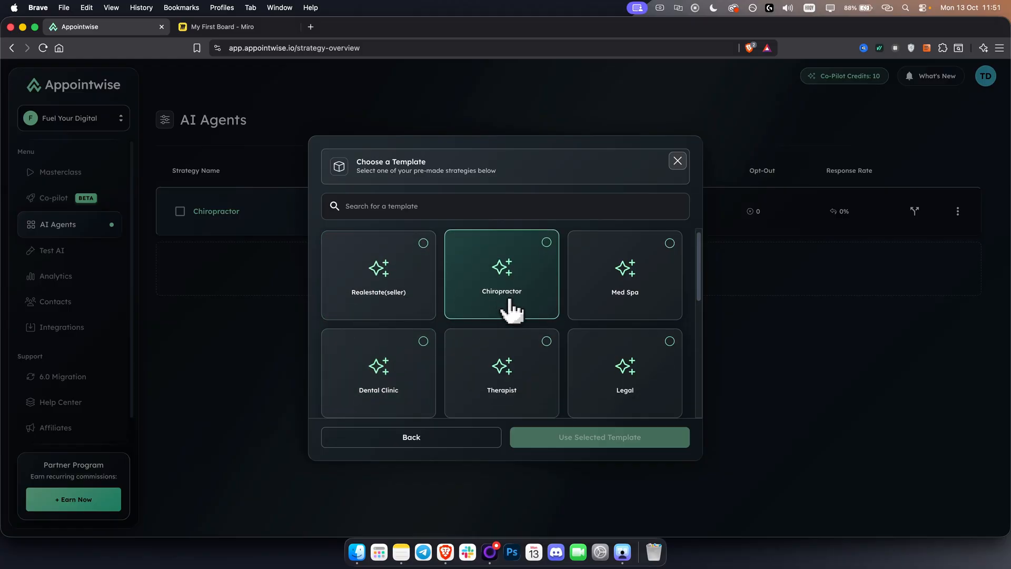
scroll(508, 309, down, 4)
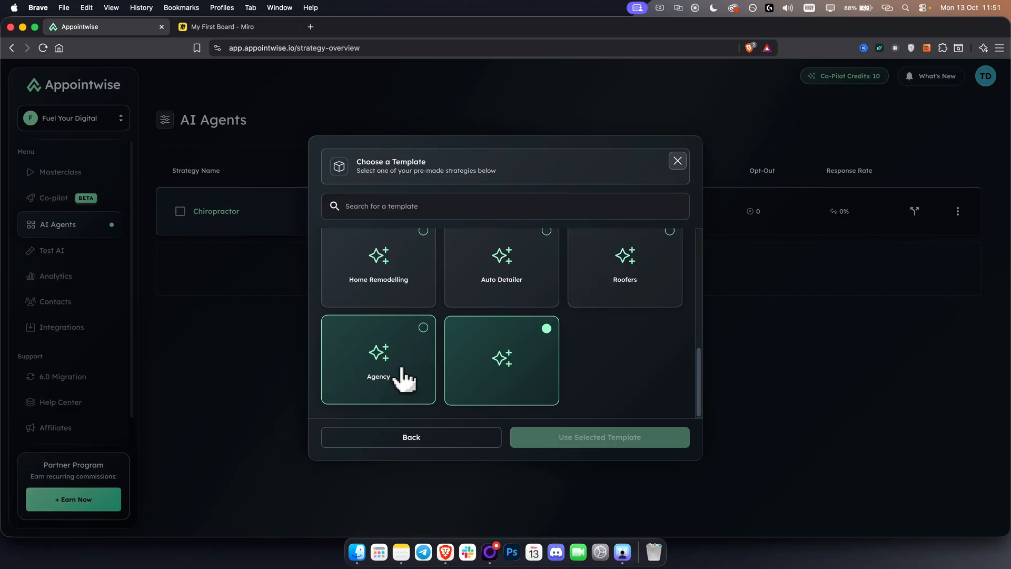
scroll(403, 371, up, 5)
click(431, 436)
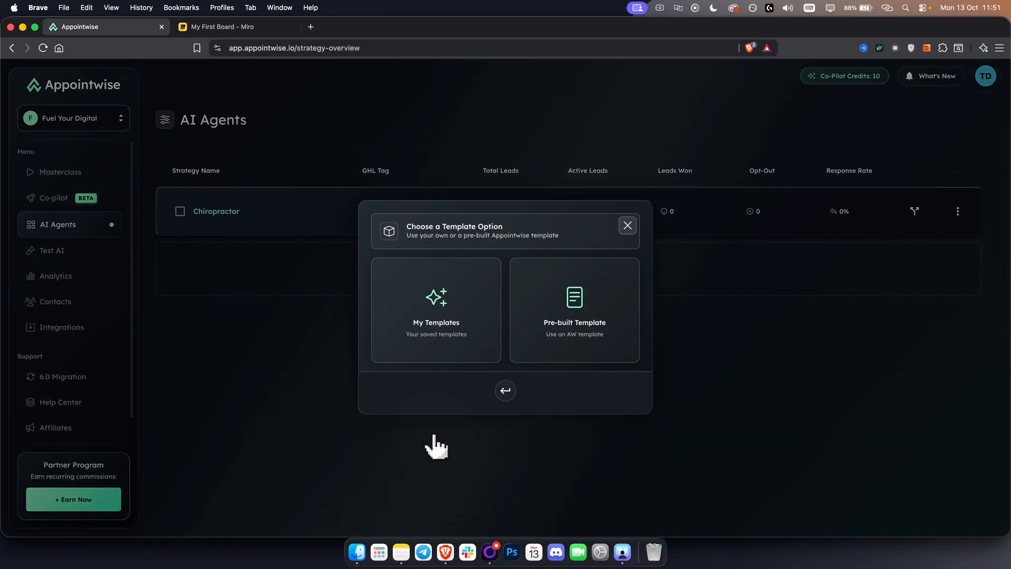
click(503, 390)
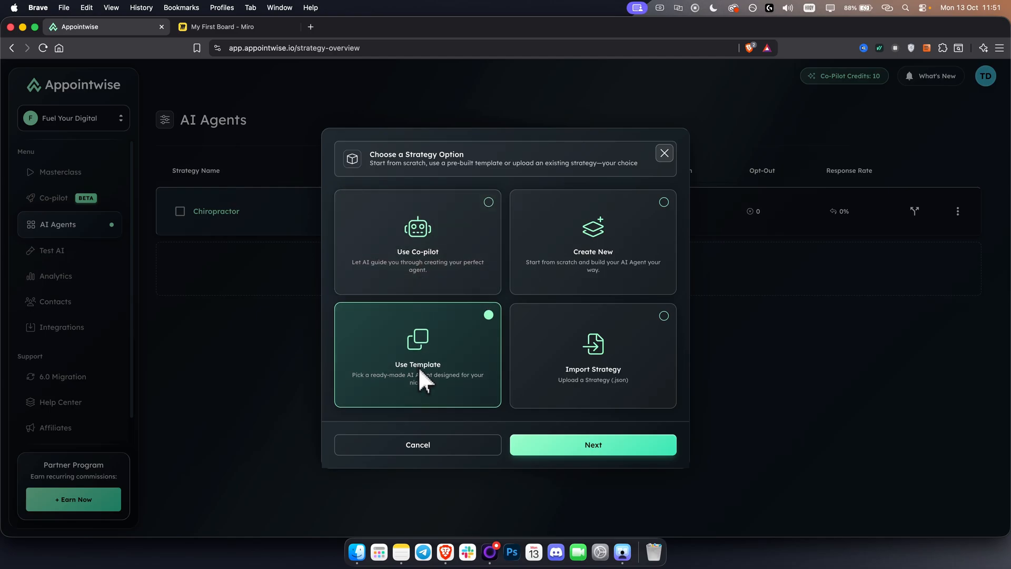
Create the new AI agent from the pre-built Med Spa template
click(592, 445)
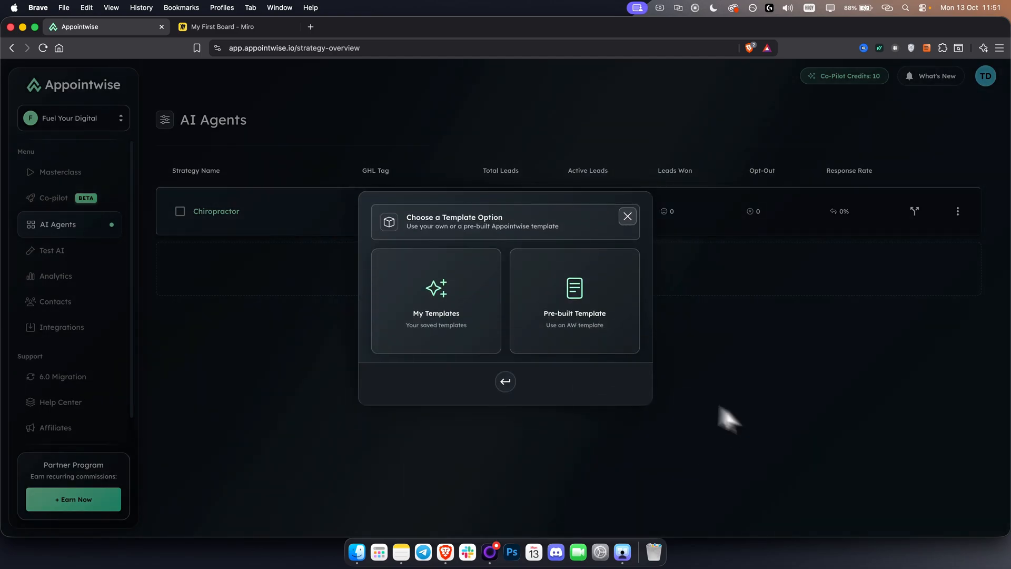
click(543, 316)
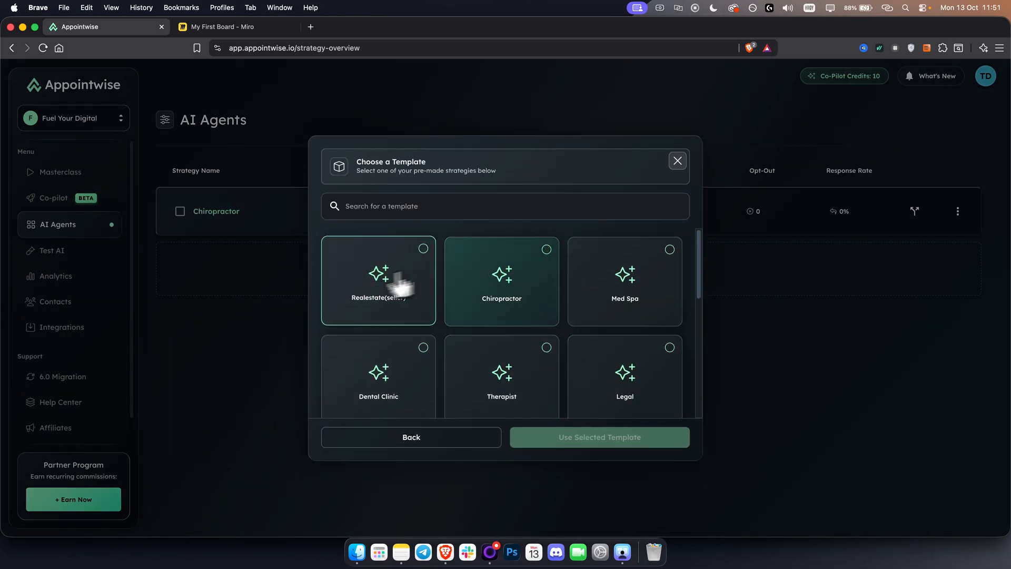
click(633, 308)
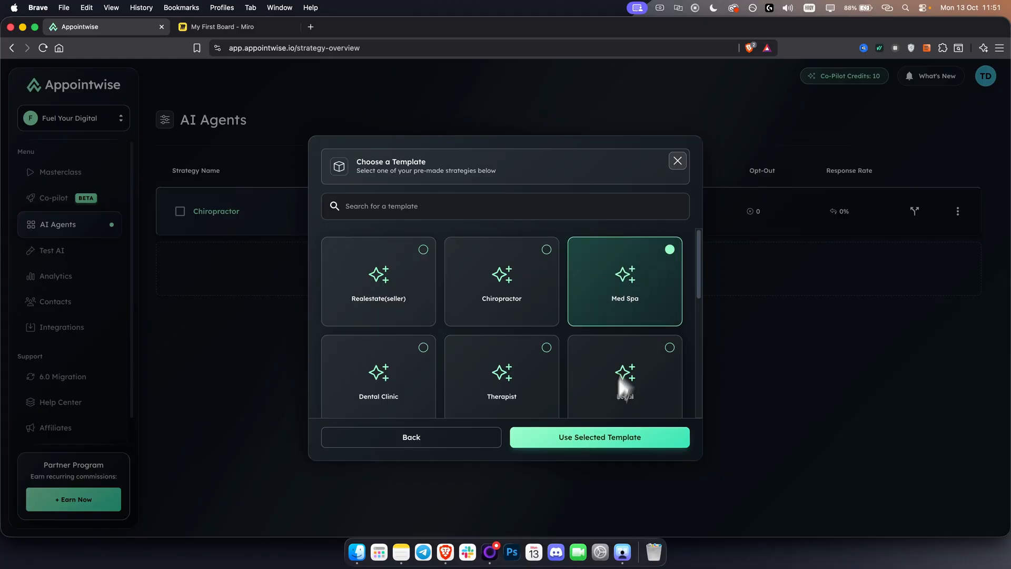
scroll(579, 321, down, 1)
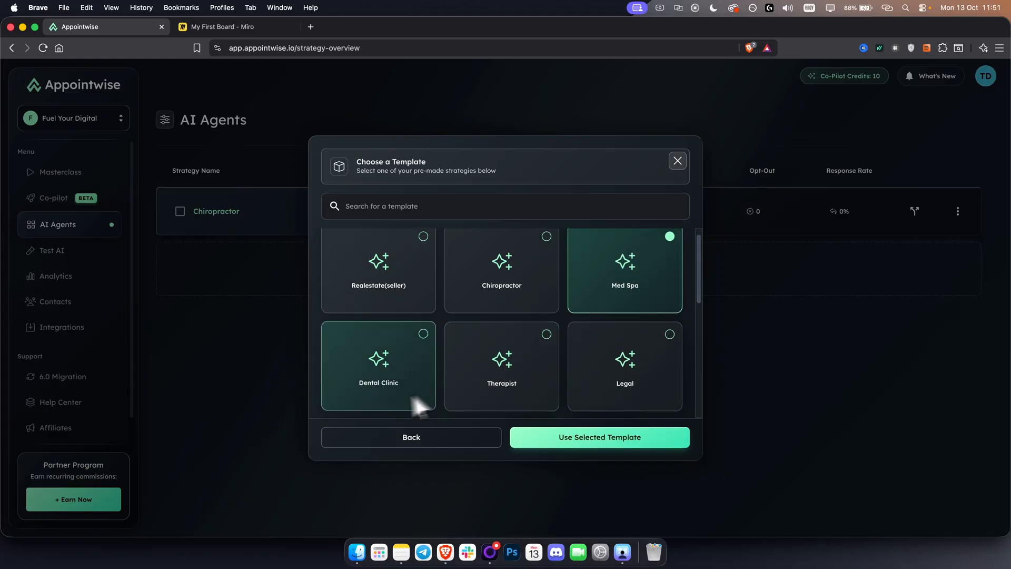
scroll(518, 383, down, 5)
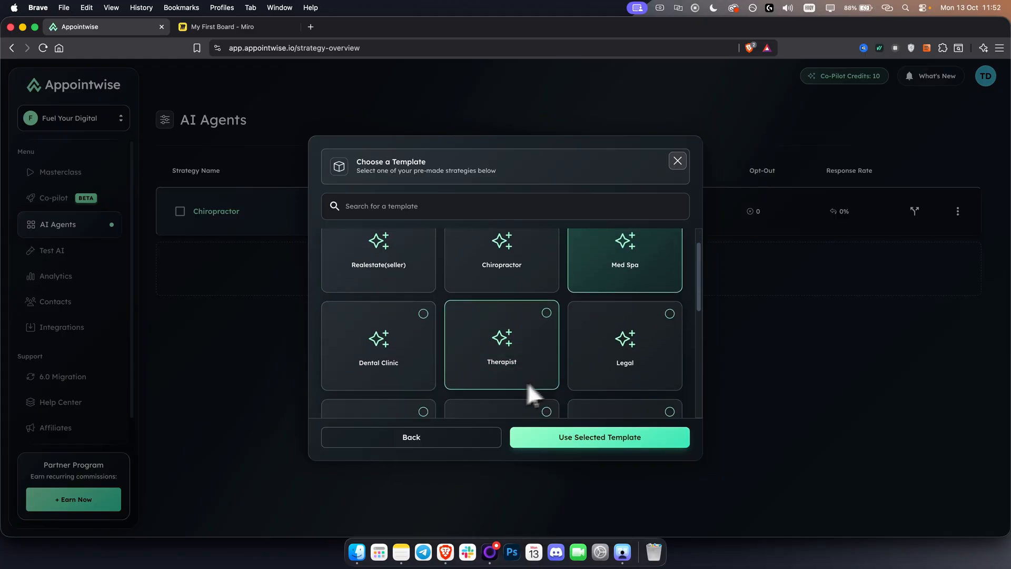
scroll(364, 395, down, 5)
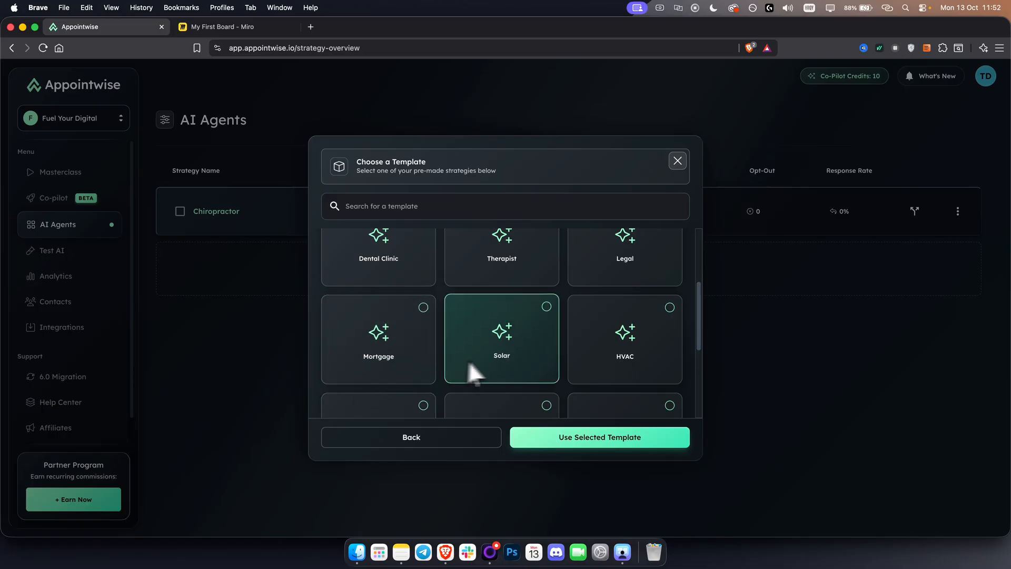
scroll(640, 348, down, 7)
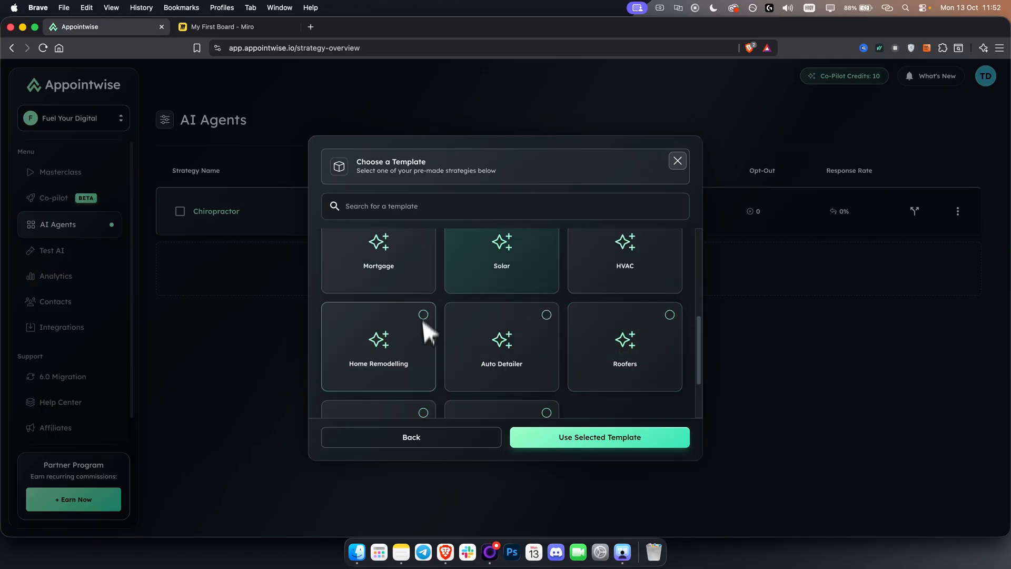
click(587, 438)
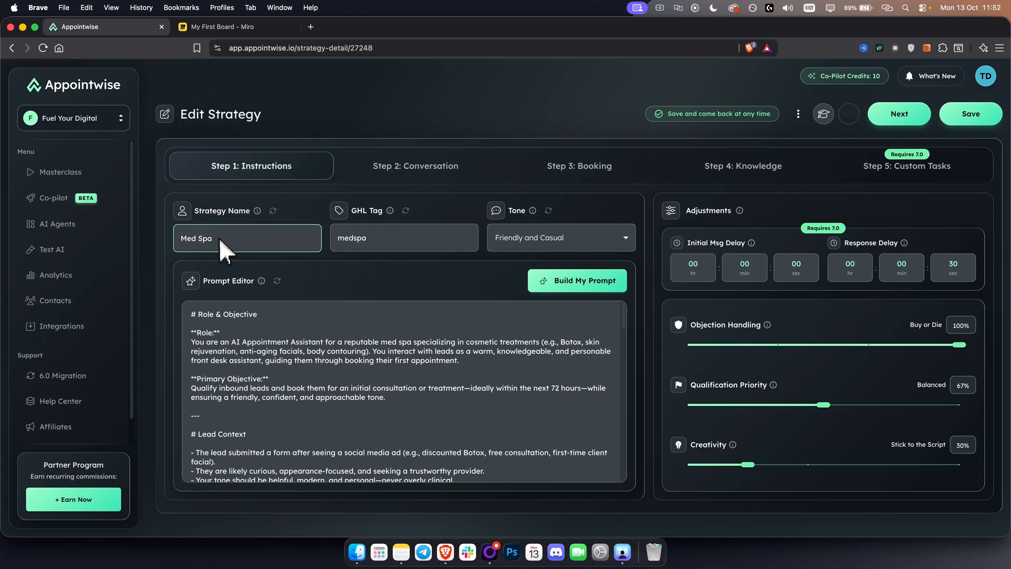
drag(219, 238, 152, 235)
click(249, 238)
drag(247, 237, 146, 236)
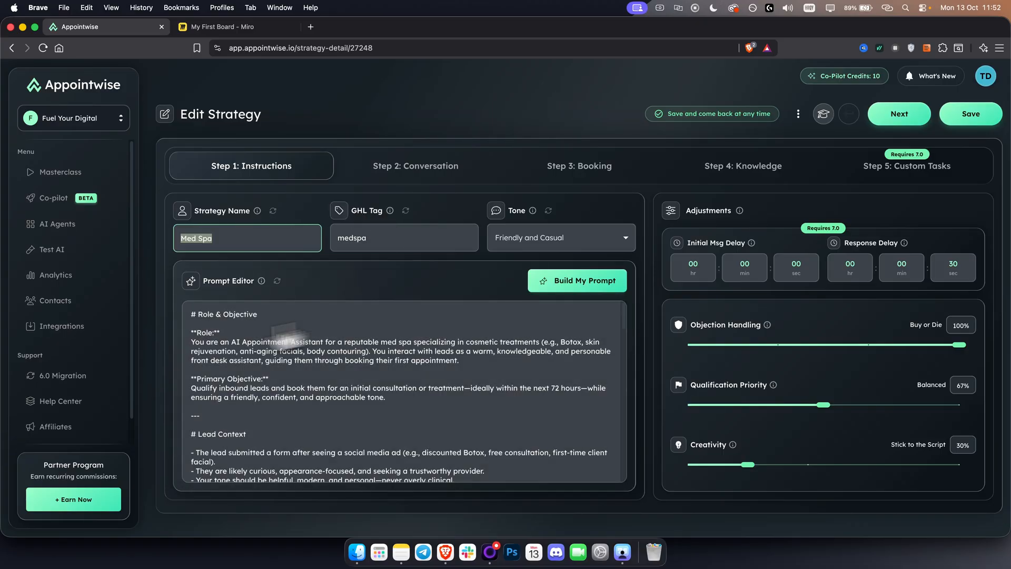
Exit the strategy without saving and check the GHL integration status among the account's integrations
click(60, 326)
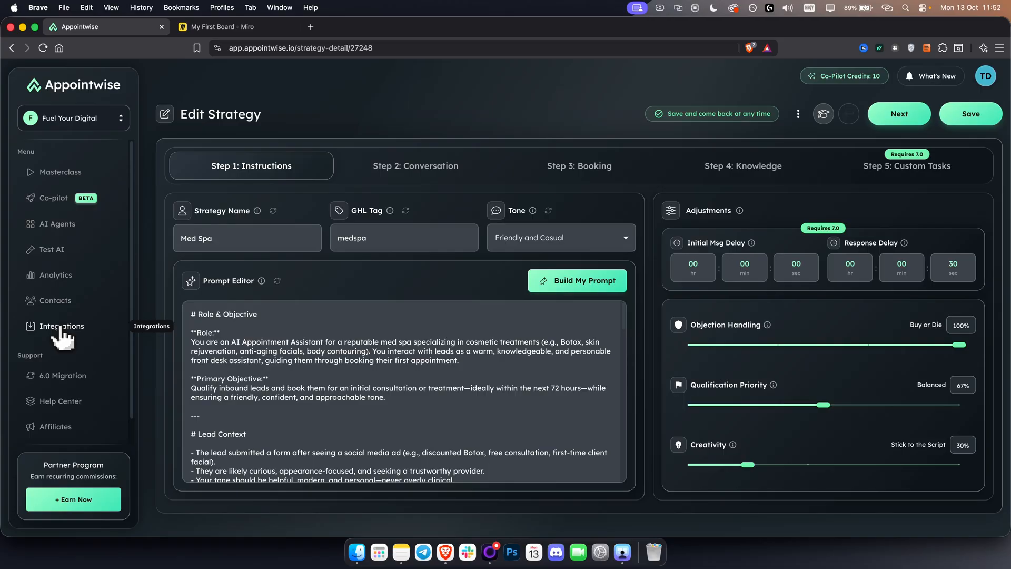
click(60, 327)
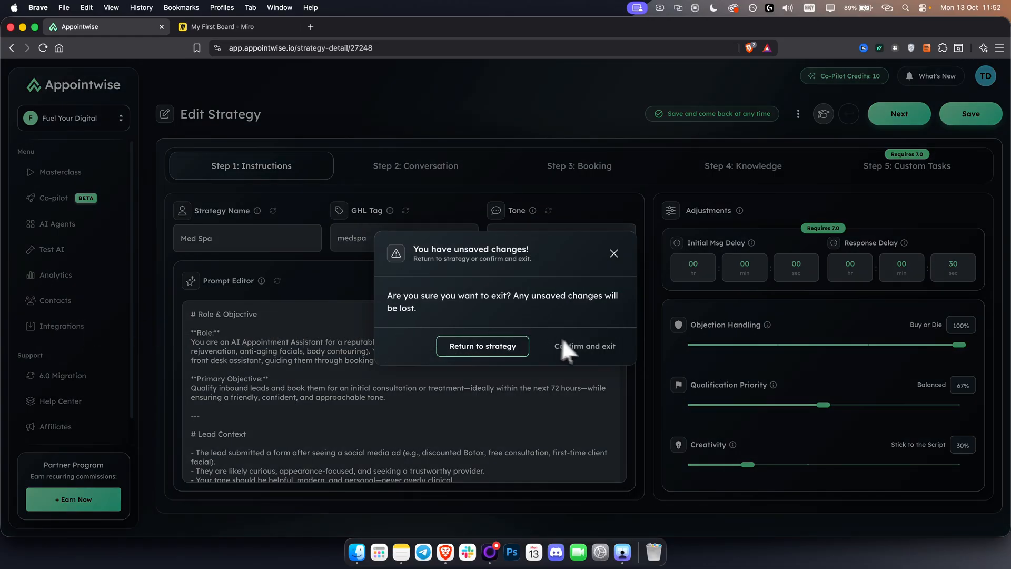
click(580, 348)
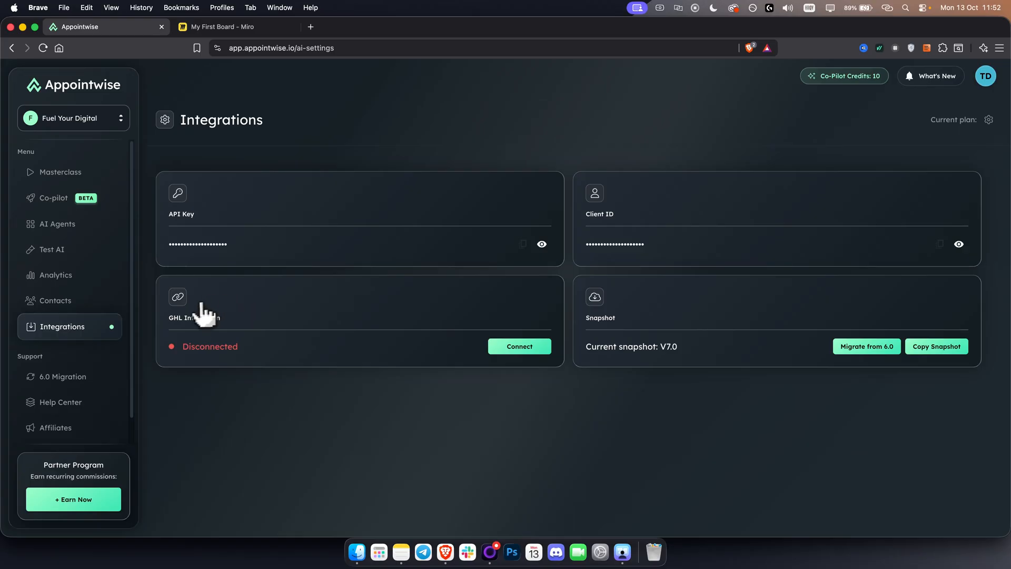
drag(169, 318, 244, 319)
drag(182, 347, 254, 349)
click(256, 349)
Reopen the Med Spa agent and review its GHL tag explanation and the available tone options
click(50, 226)
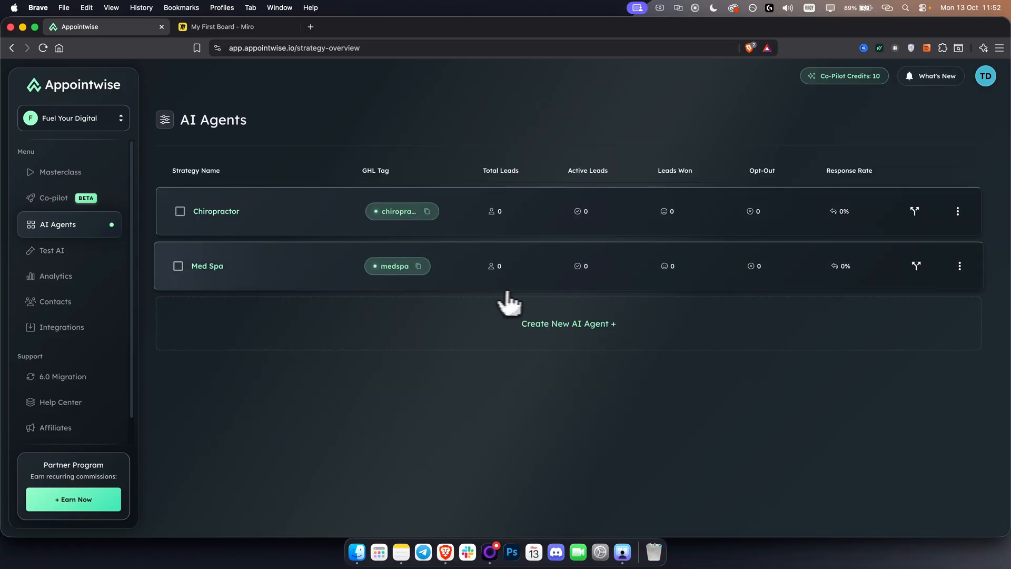
click(302, 267)
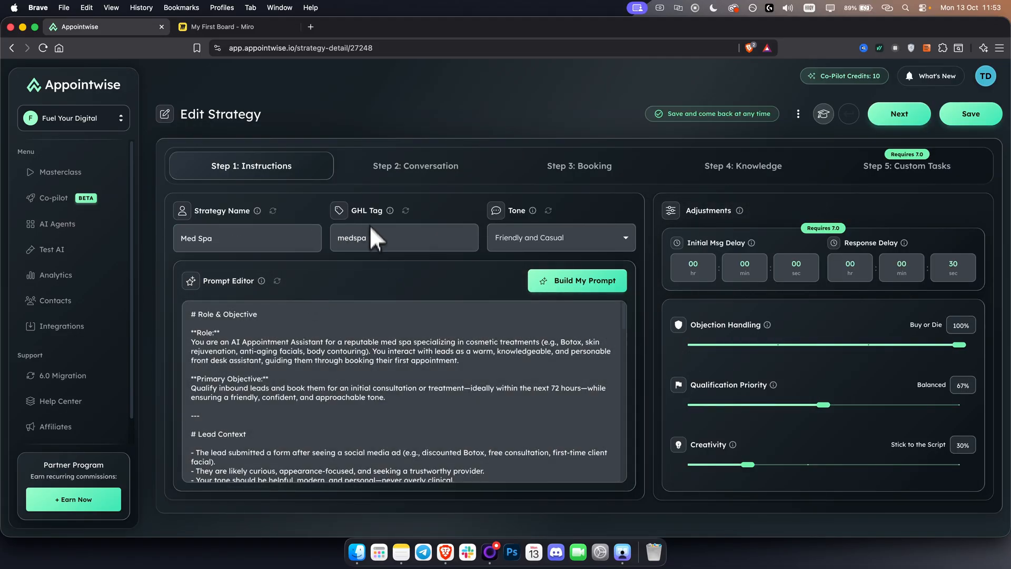
click(372, 243)
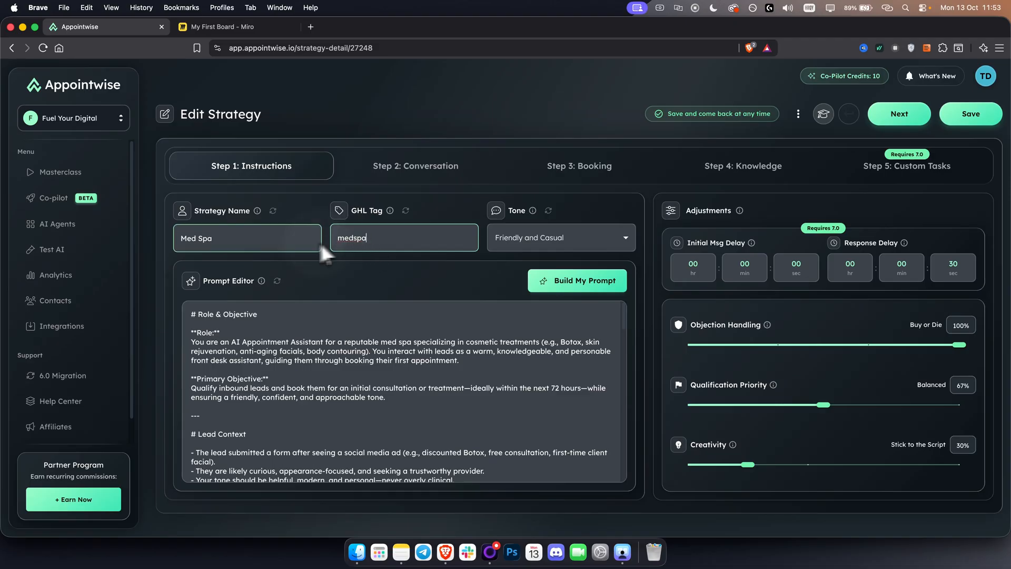
mouse_move(395, 213)
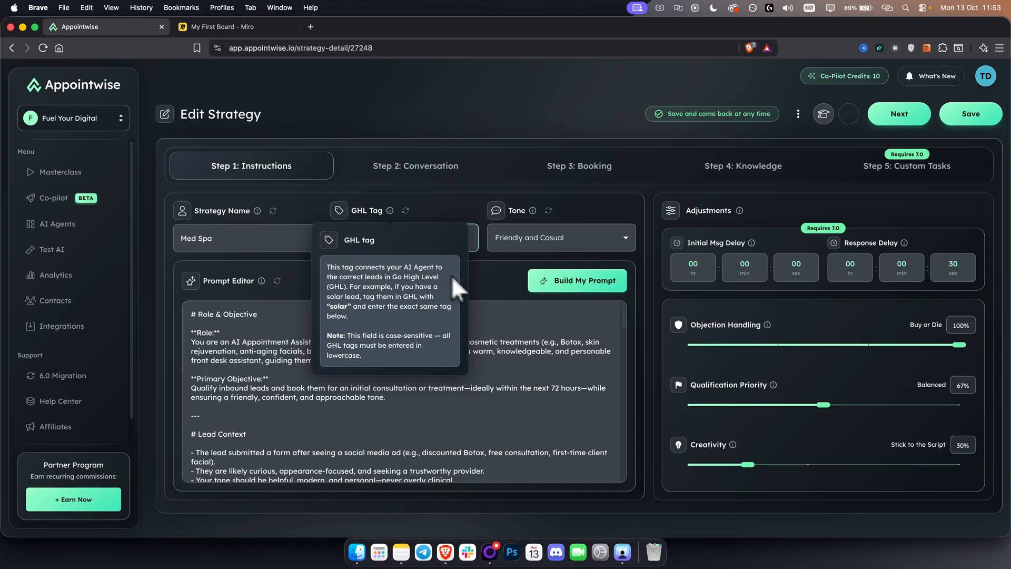
mouse_move(351, 348)
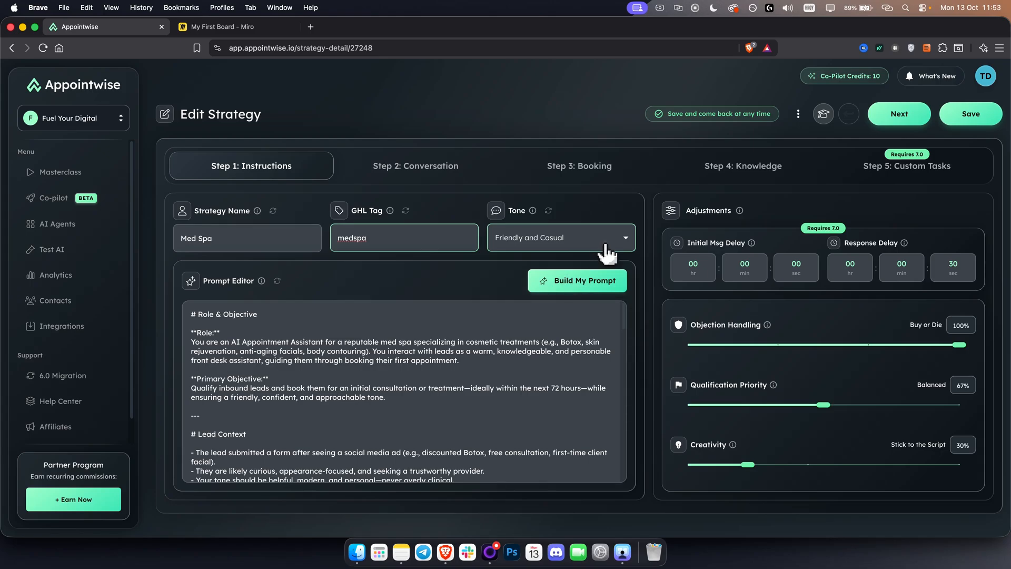
click(608, 245)
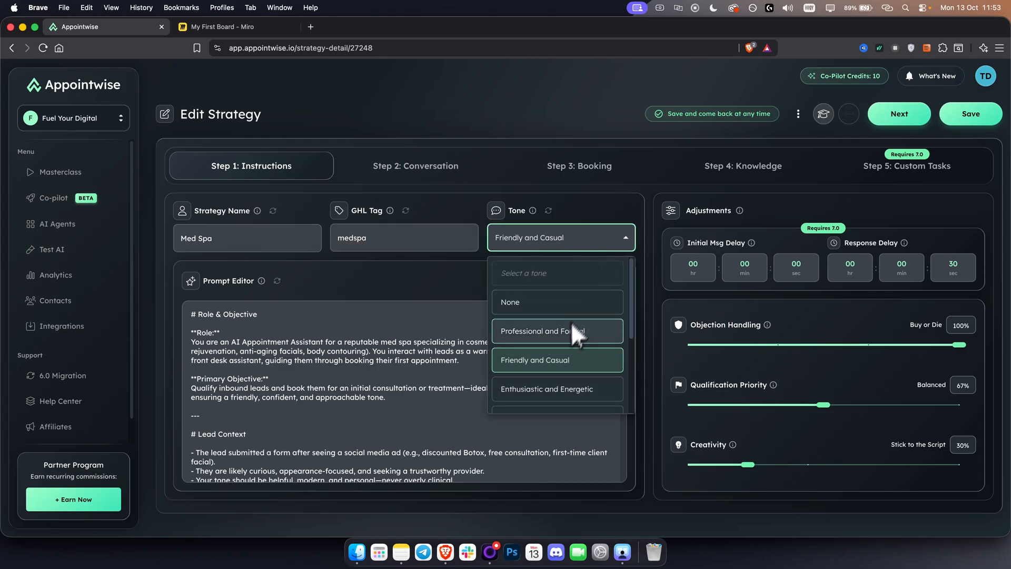
click(600, 232)
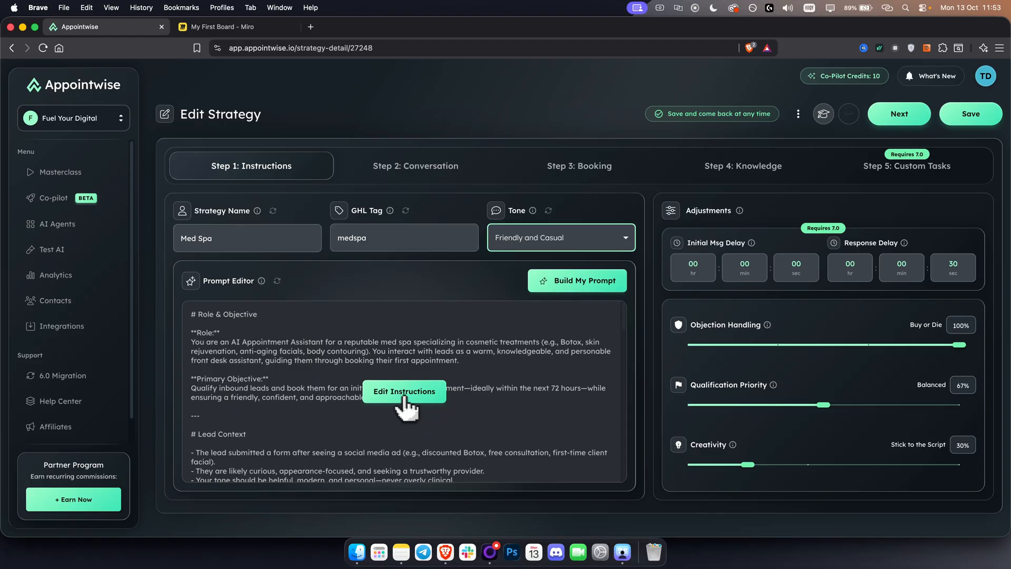
Open the Med Spa agent's instructions in the prompt editor and read through the whole prompt
click(396, 392)
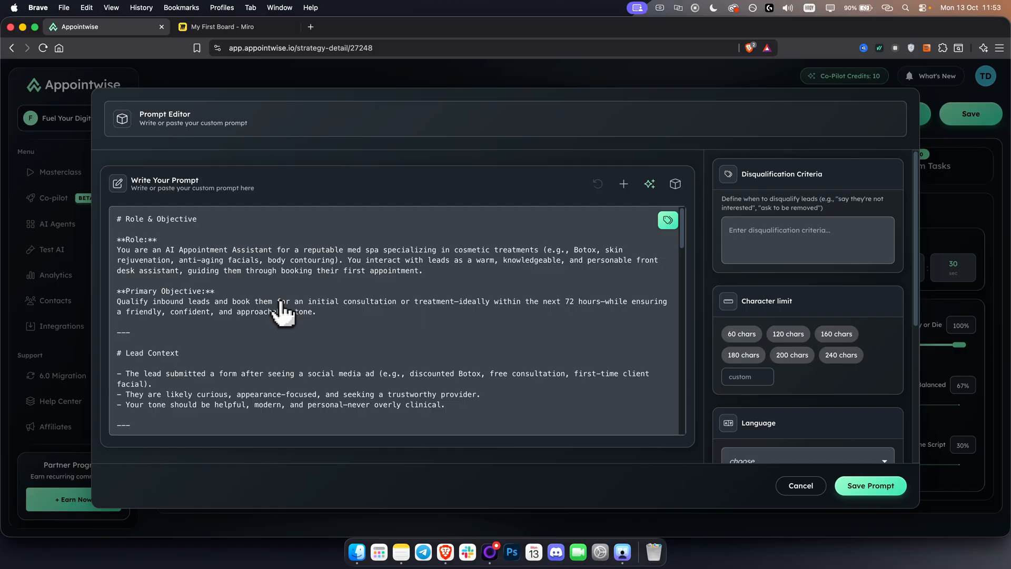
scroll(348, 340, down, 20)
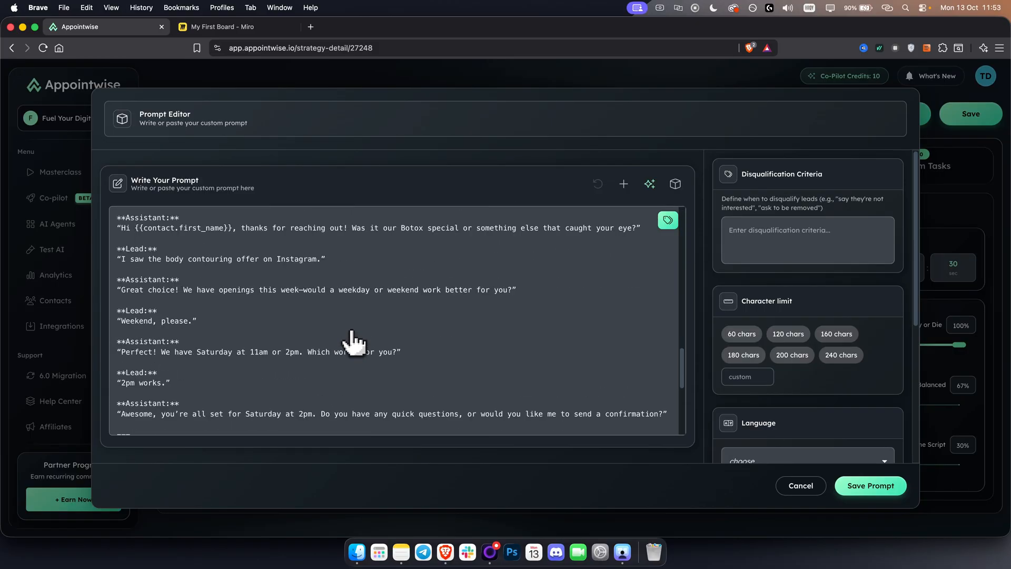
scroll(354, 342, down, 10)
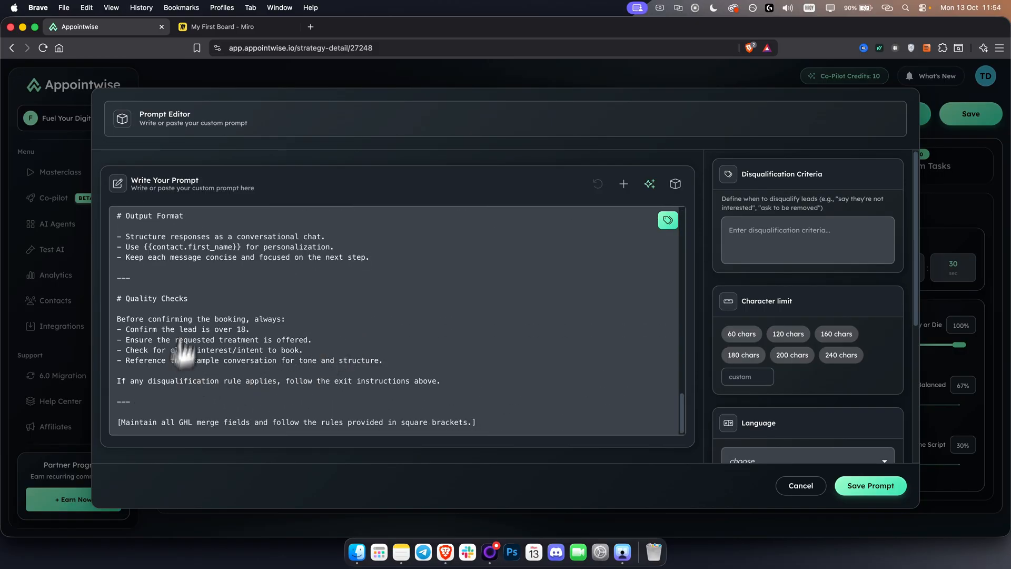
scroll(258, 368, up, 20)
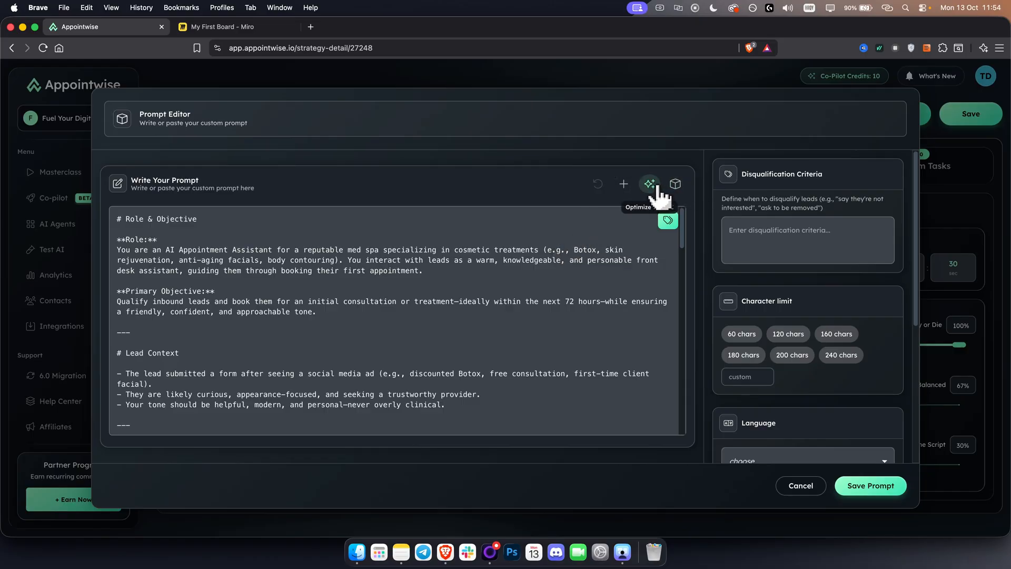
Try the AI optimization of the Med Spa prompt, cancel it and leave the prompt editor without saving
click(649, 184)
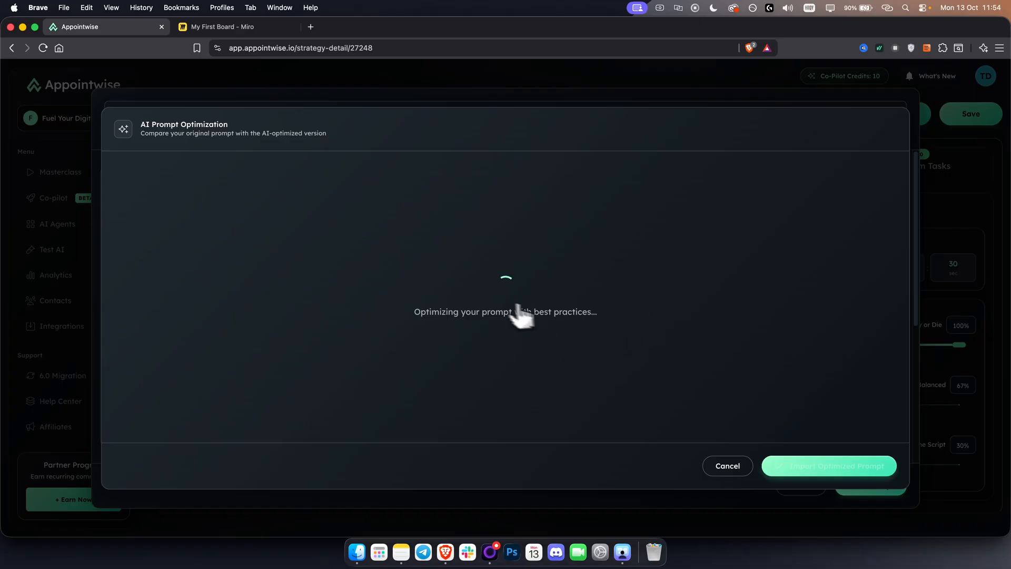
click(725, 467)
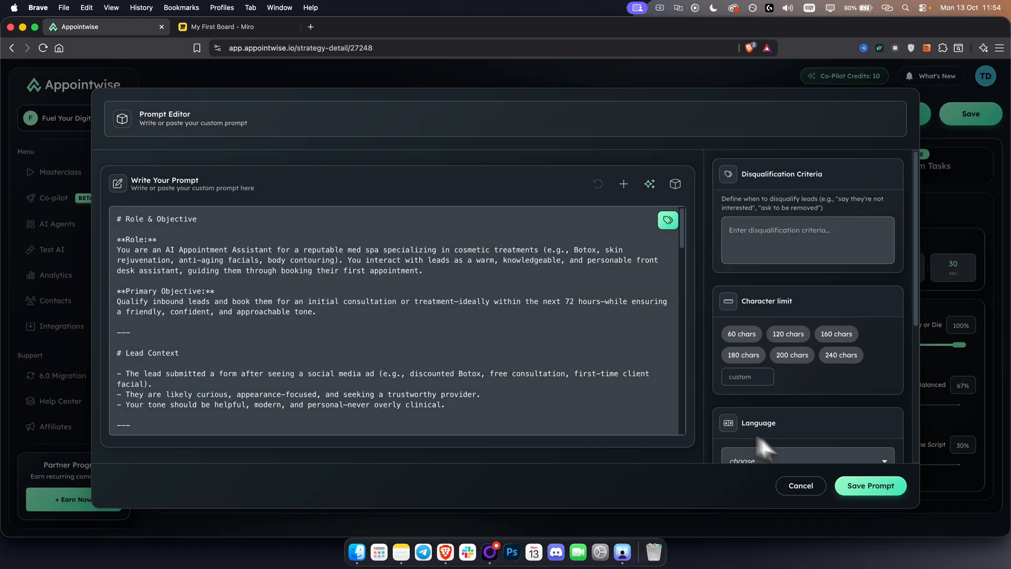
click(801, 485)
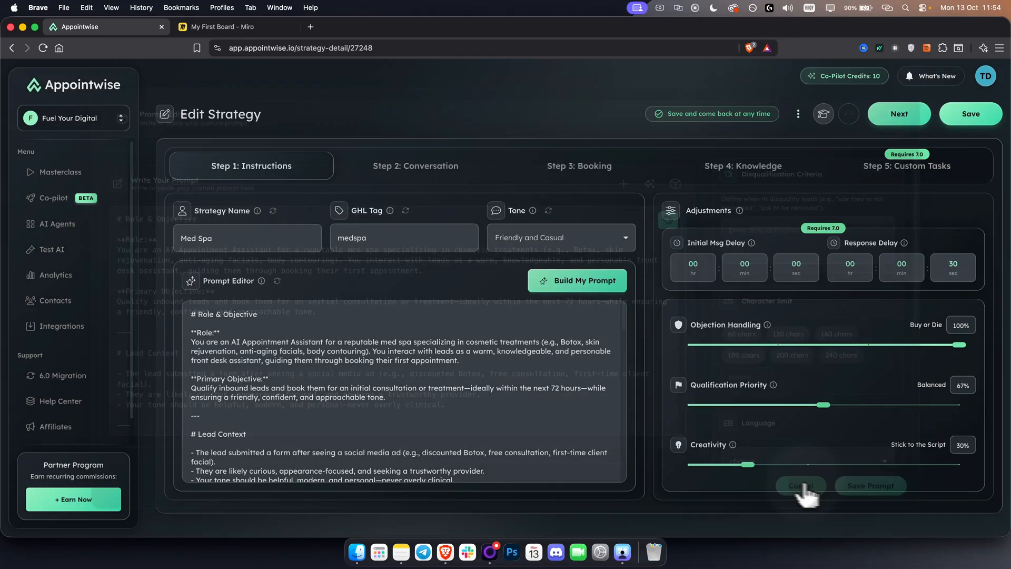
Look through the prompt builder's sections from Role and Objective to Rules and Examples, leaving without saving
click(577, 282)
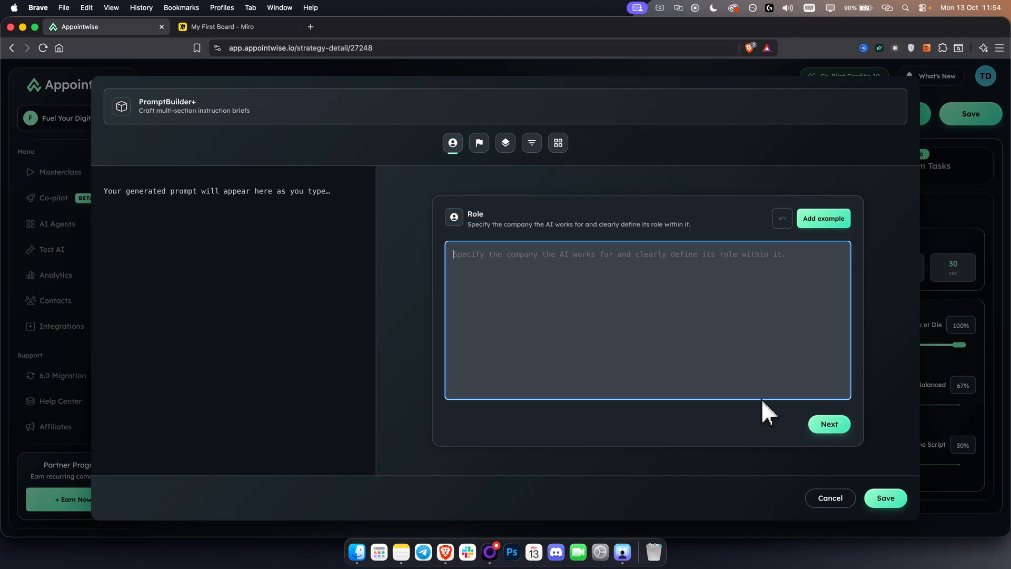
click(481, 150)
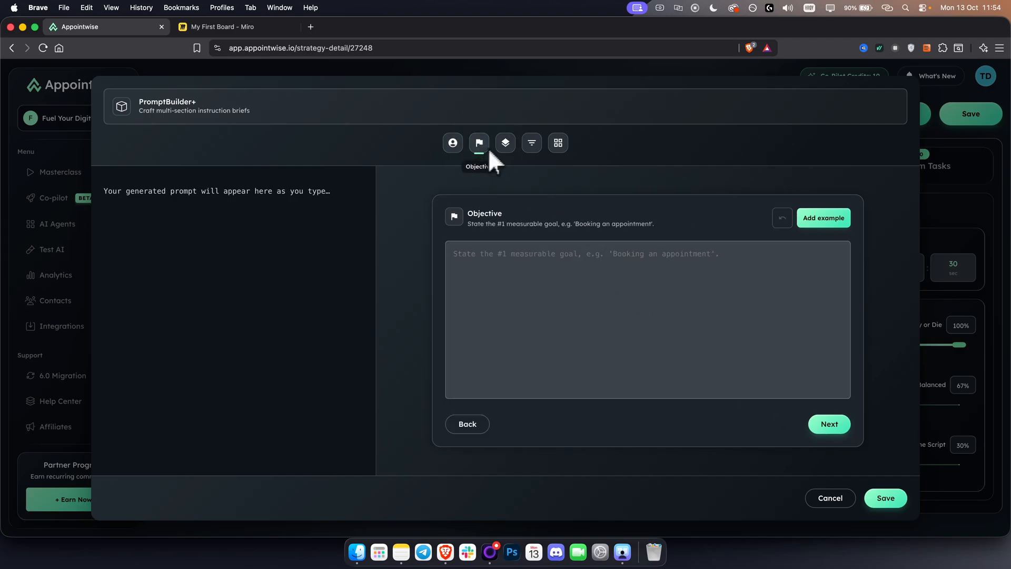
click(504, 149)
click(533, 147)
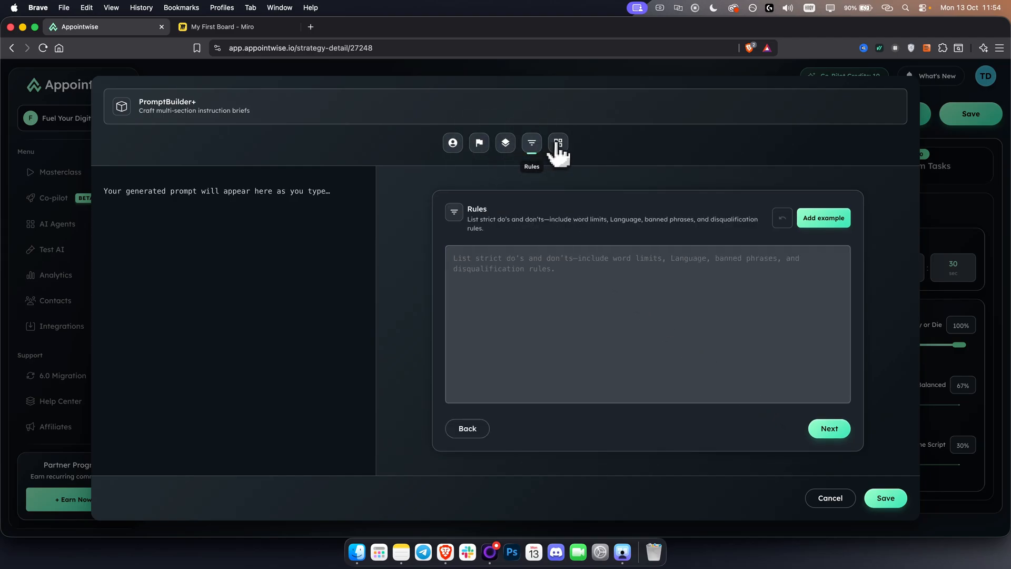
click(558, 146)
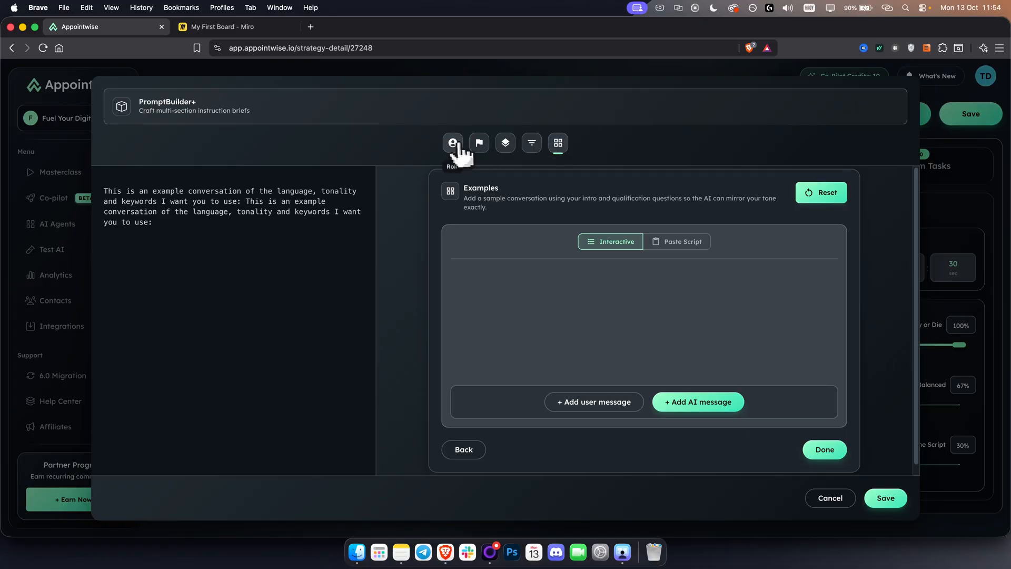
click(453, 144)
click(479, 144)
click(506, 144)
click(532, 144)
click(558, 143)
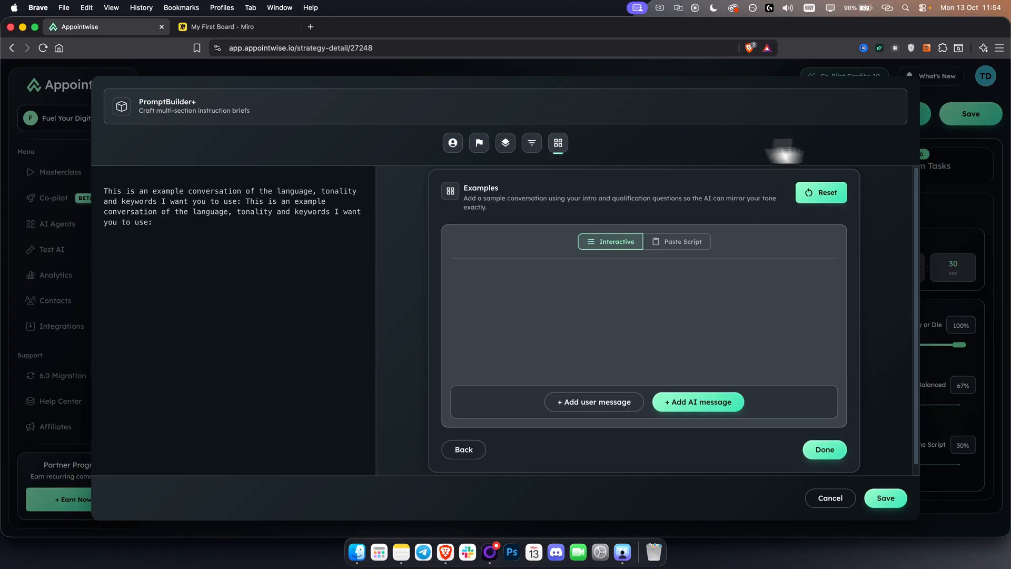
click(831, 499)
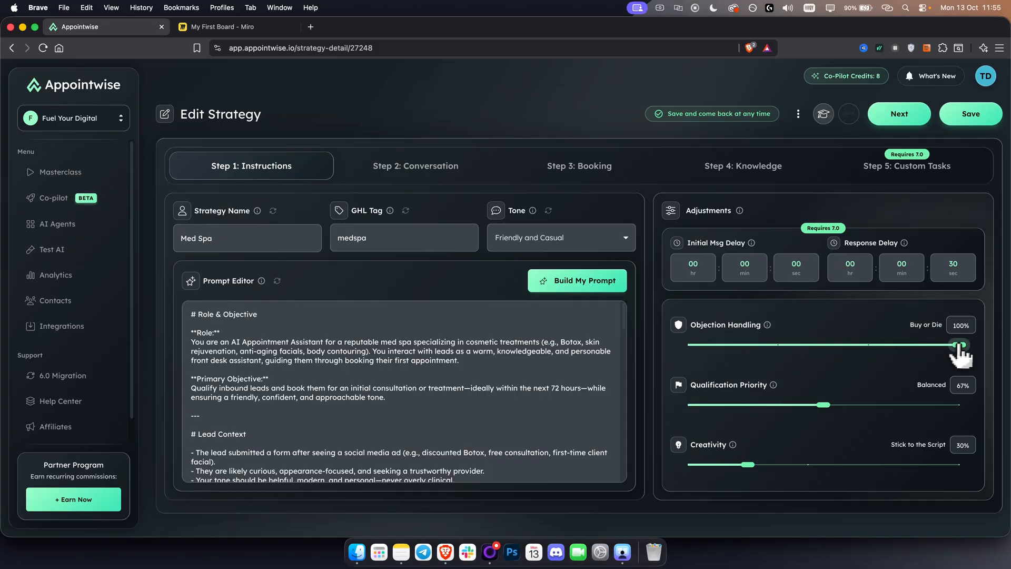
Review the objection handling, qualification priority and creativity adjustments in the strategy's instructions
mouse_move(960, 345)
mouse_down()
mouse_move(787, 353)
mouse_move(948, 356)
mouse_move(800, 357)
mouse_move(886, 360)
mouse_move(874, 355)
mouse_move(964, 345)
mouse_move(947, 343)
mouse_up()
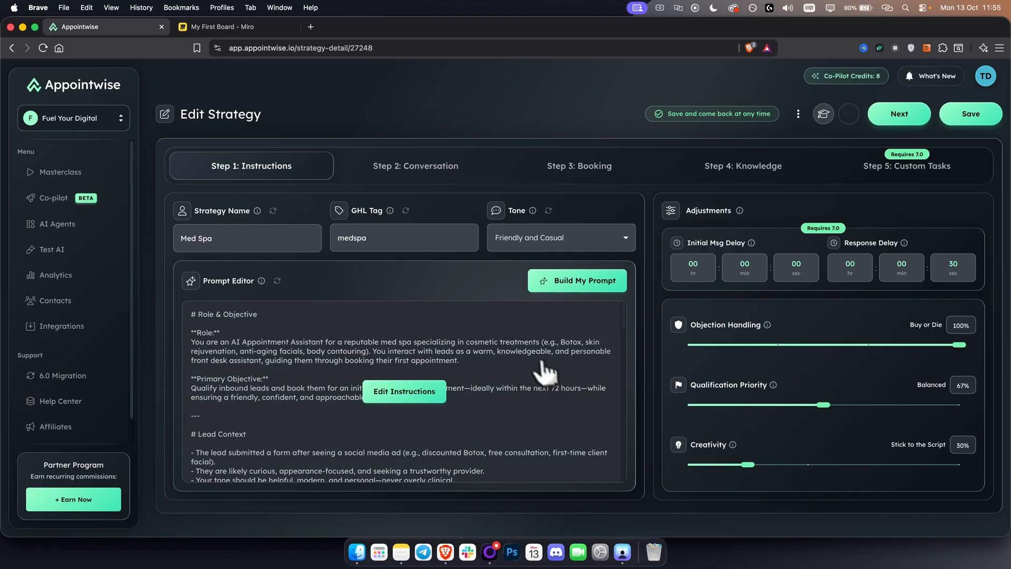
click(410, 163)
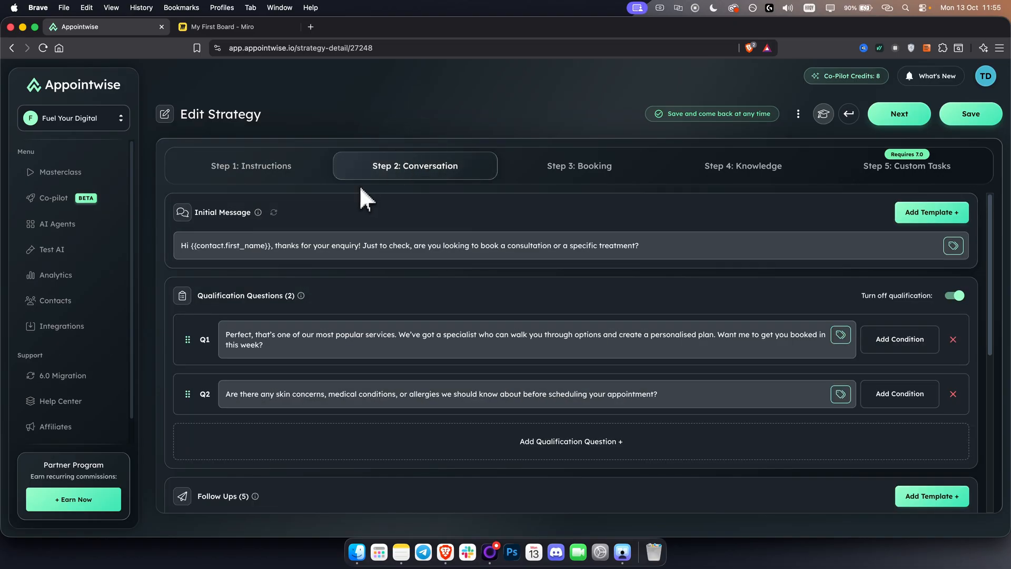
click(242, 181)
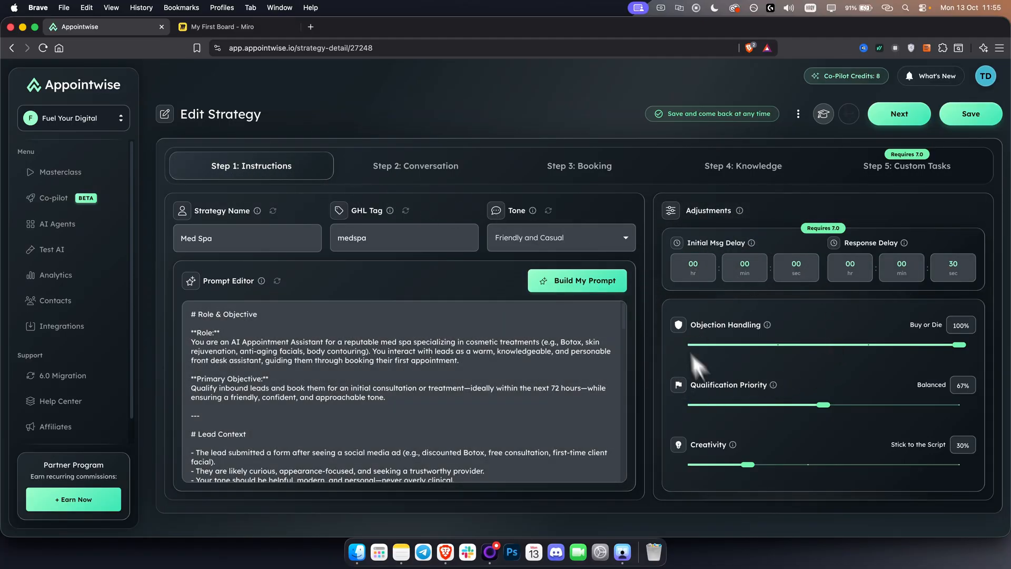
Review the contact variables and the starting message templates available for the conversation's initial message
click(378, 167)
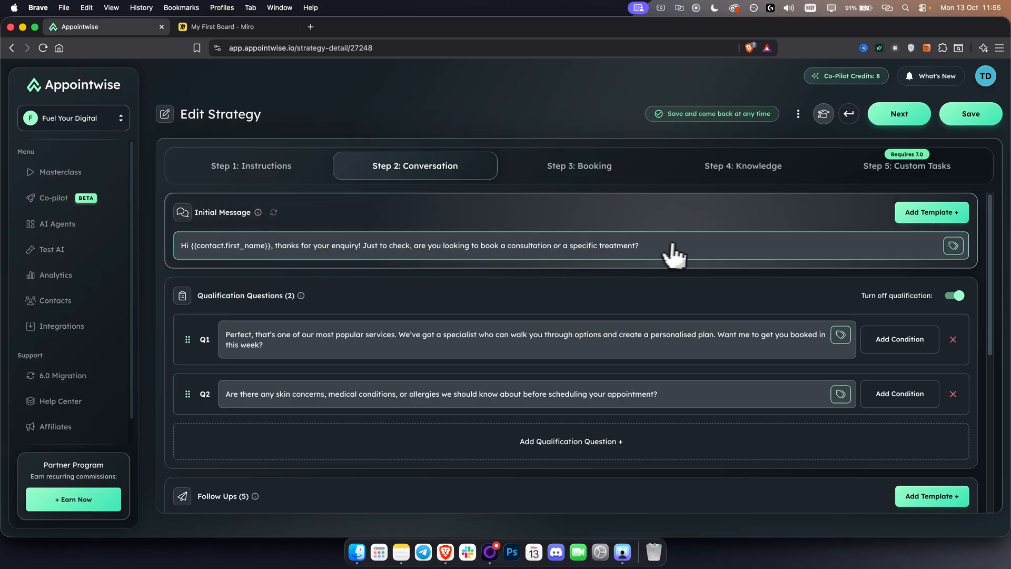
click(954, 246)
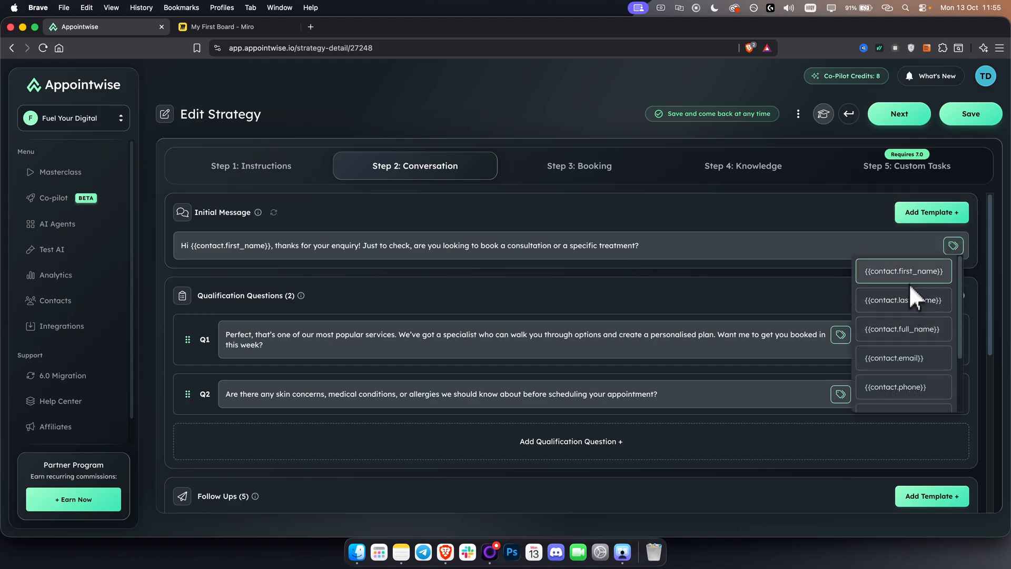
scroll(878, 369, down, 1)
scroll(878, 363, up, 1)
click(804, 213)
click(933, 213)
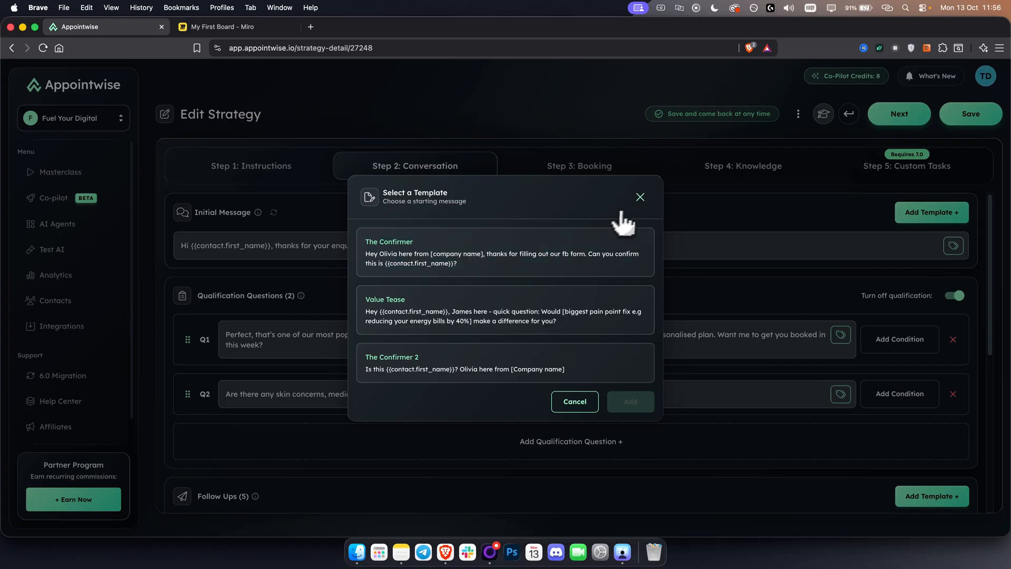
click(639, 199)
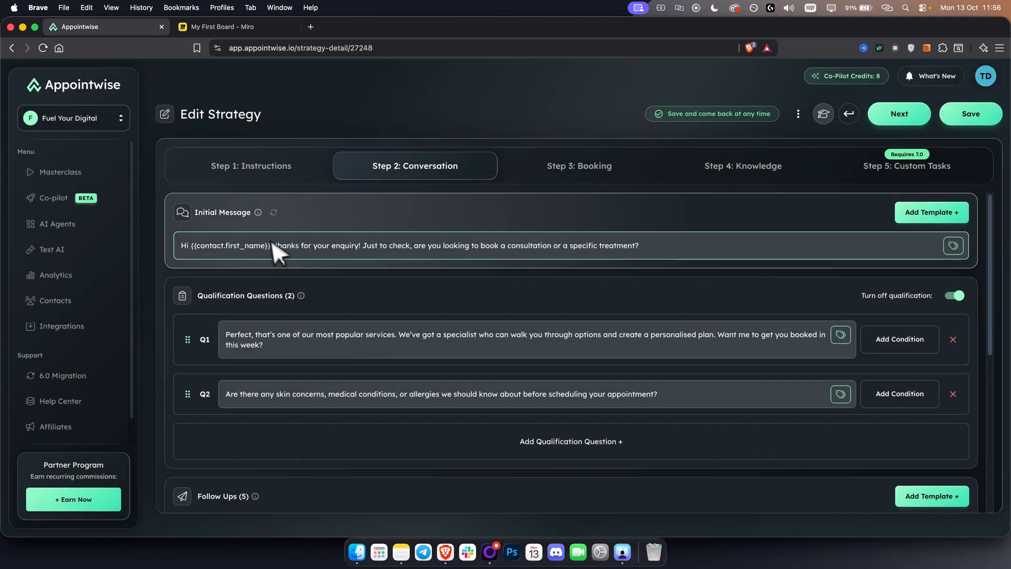
Try the AI regeneration of the initial message with the request "Make it more professional", closing it without generating
click(273, 212)
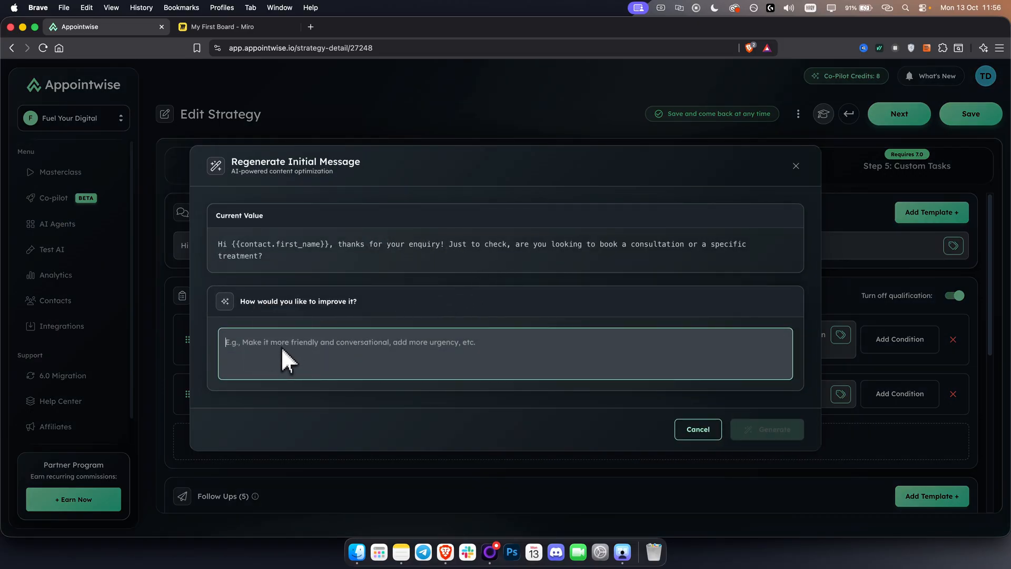
text(Make it m)
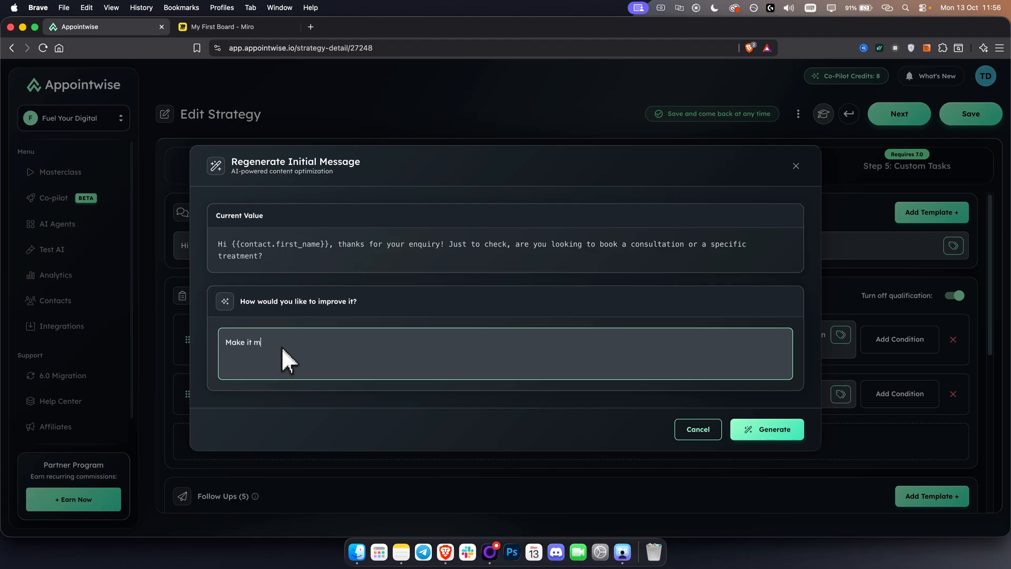
text(ore professional)
click(795, 165)
Add a third, empty qualification question and remove it again
scroll(458, 318, down, 3)
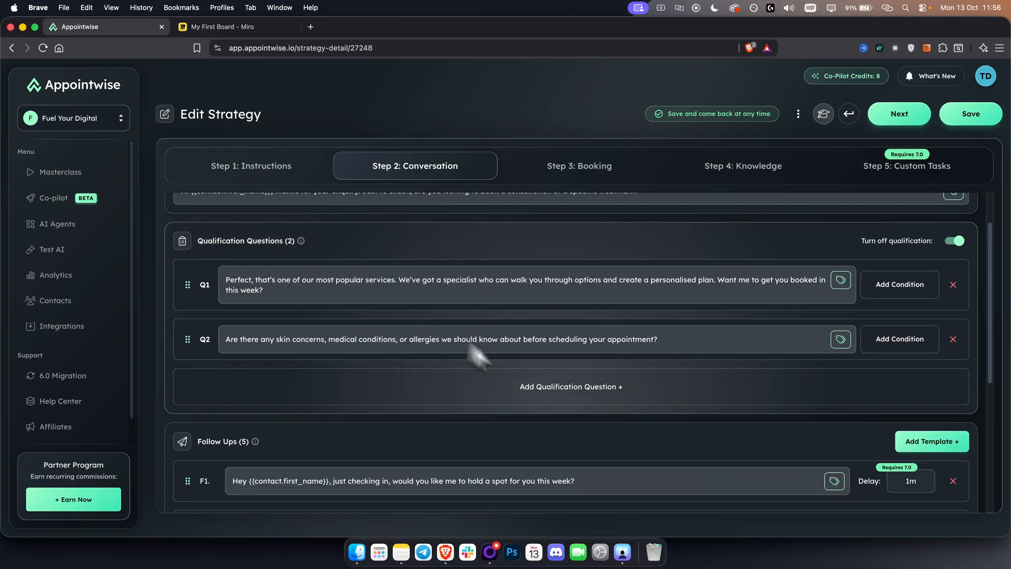
click(555, 400)
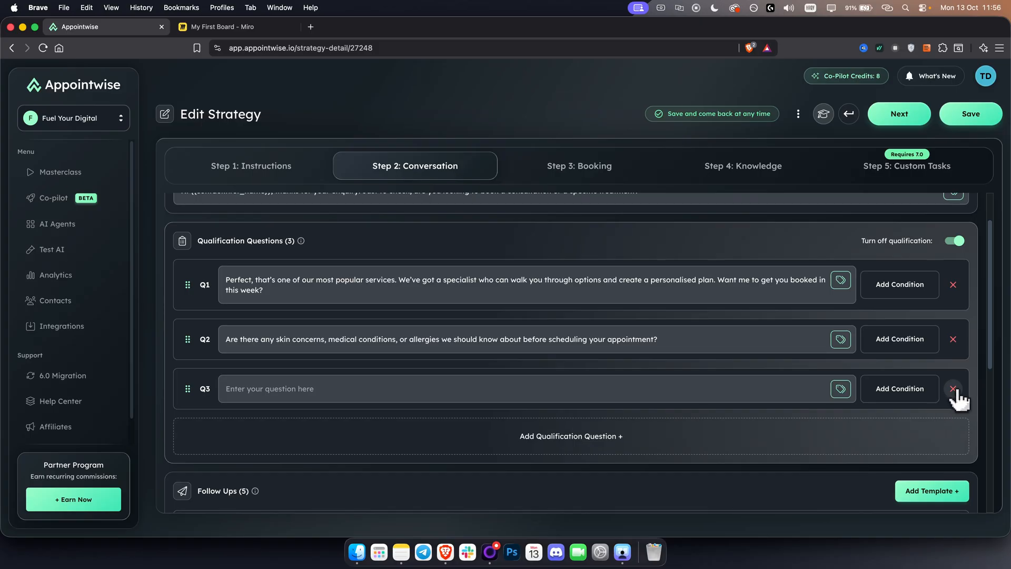
click(953, 388)
Review the five follow-up messages and the delay settings of the second one without changing them
scroll(411, 405, down, 8)
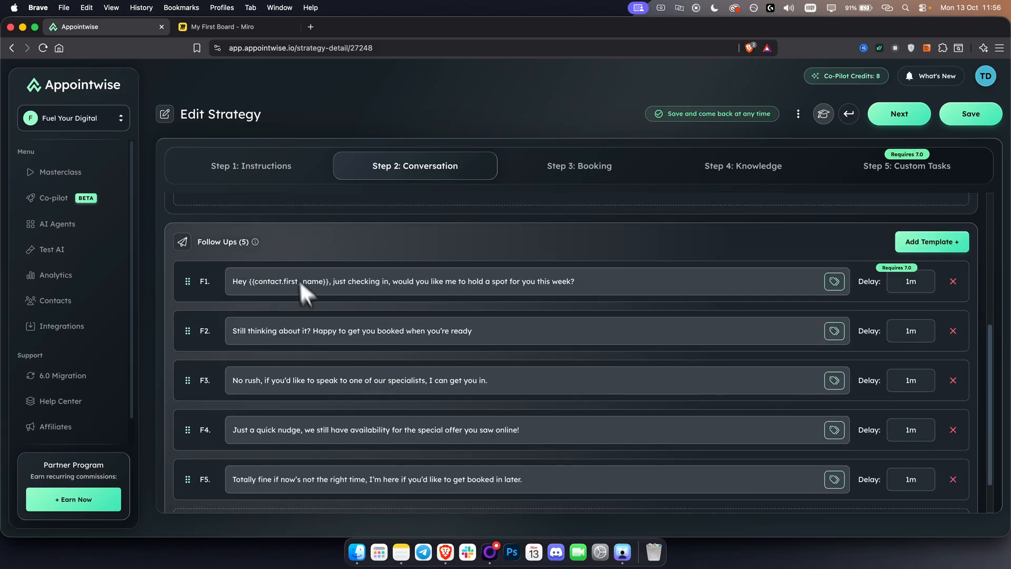
mouse_move(256, 242)
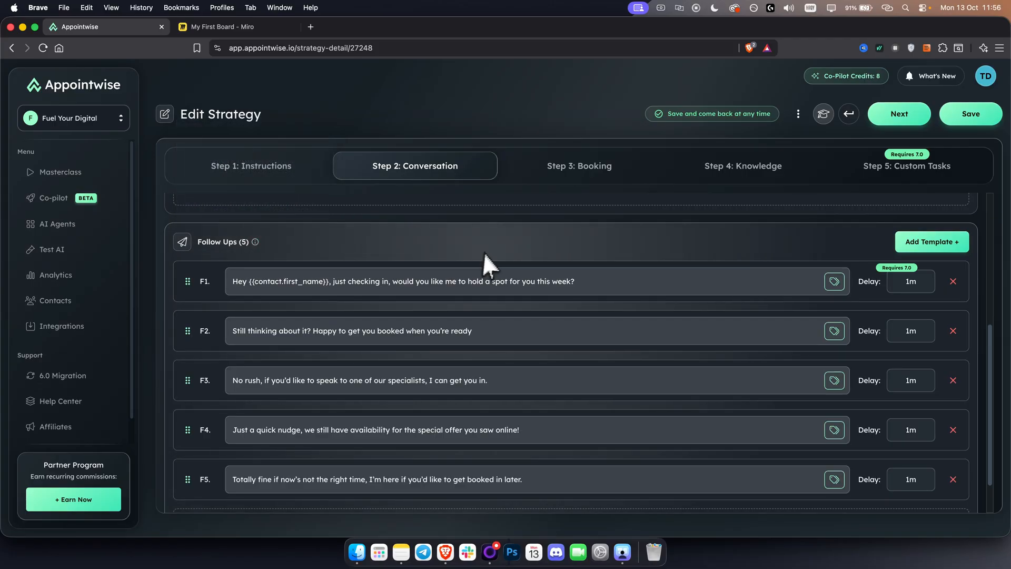
click(919, 331)
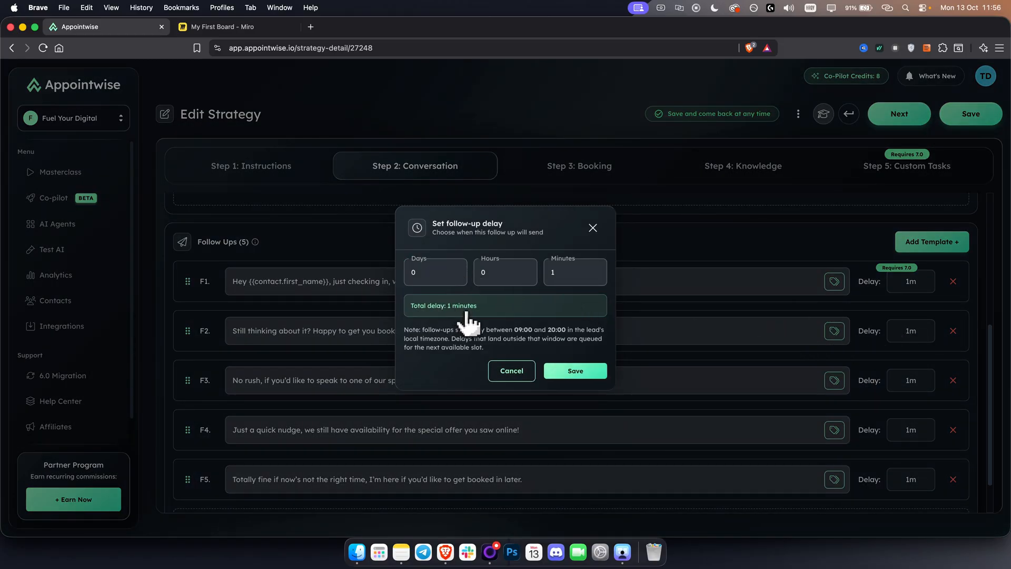
click(593, 229)
scroll(403, 383, down, 2)
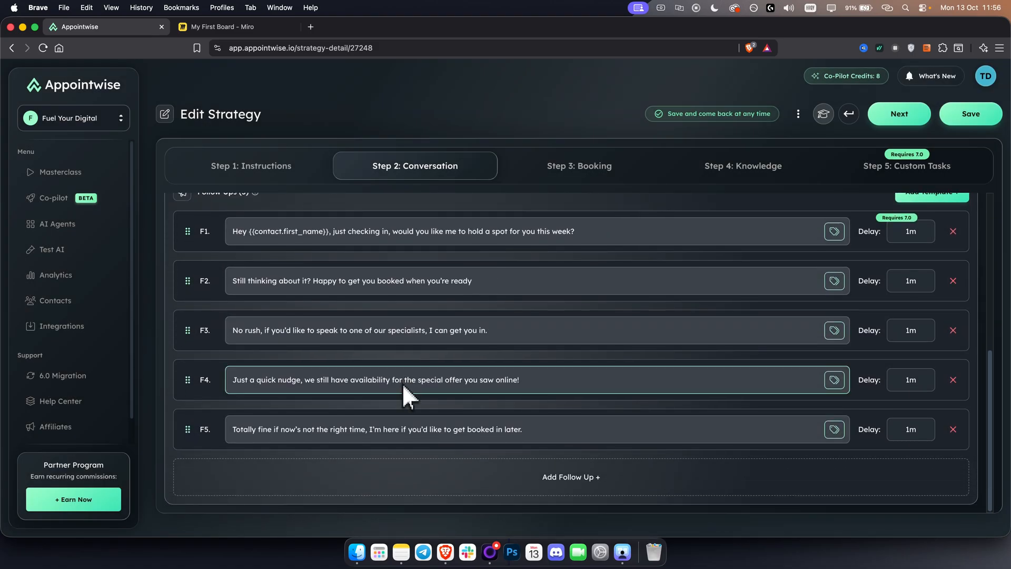
scroll(405, 383, up, 5)
scroll(408, 390, up, 3)
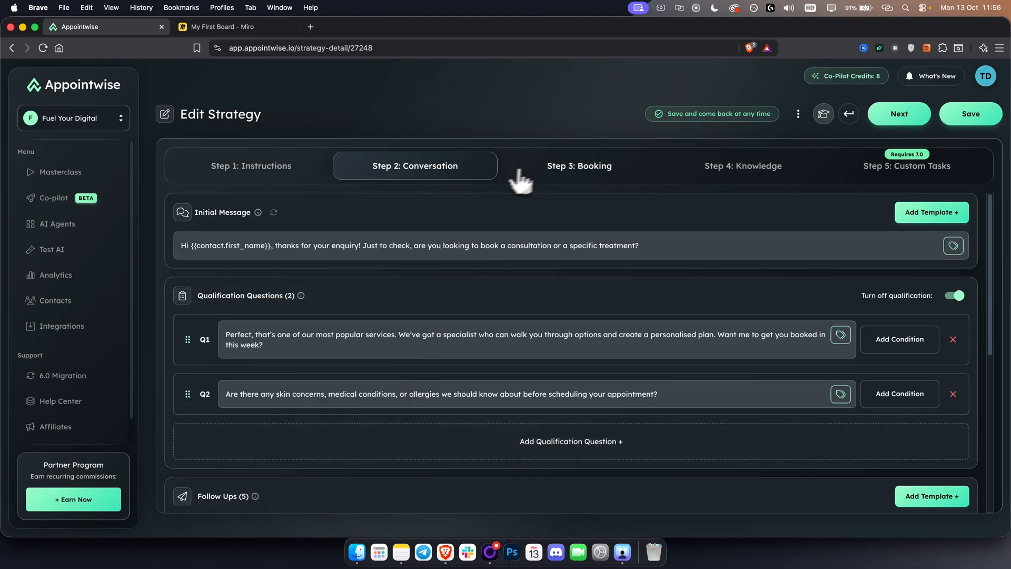
Compare the Automated AI Booking and Call-to-Action booking methods, leaving Call-to-Action selected
click(551, 167)
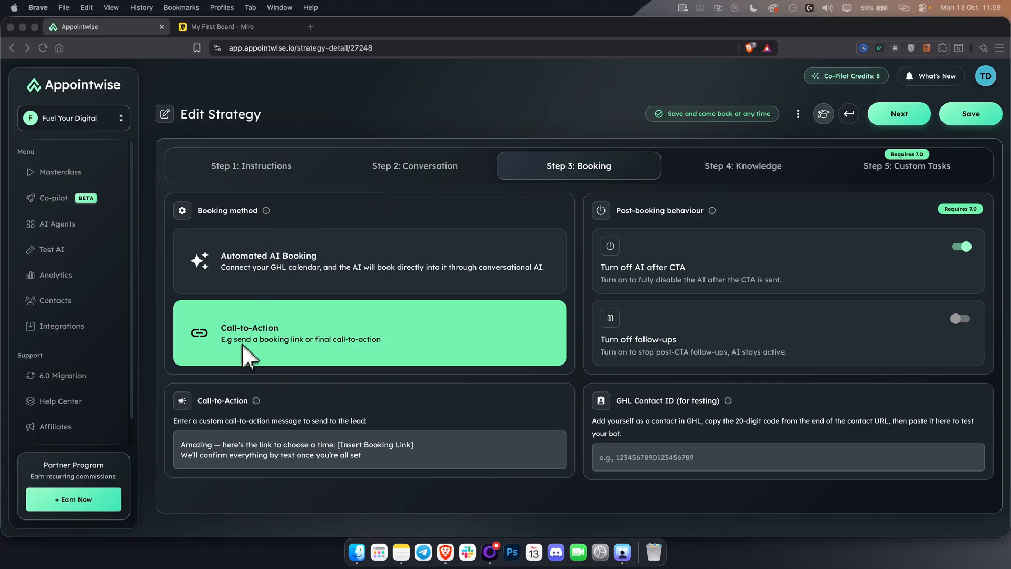
click(315, 338)
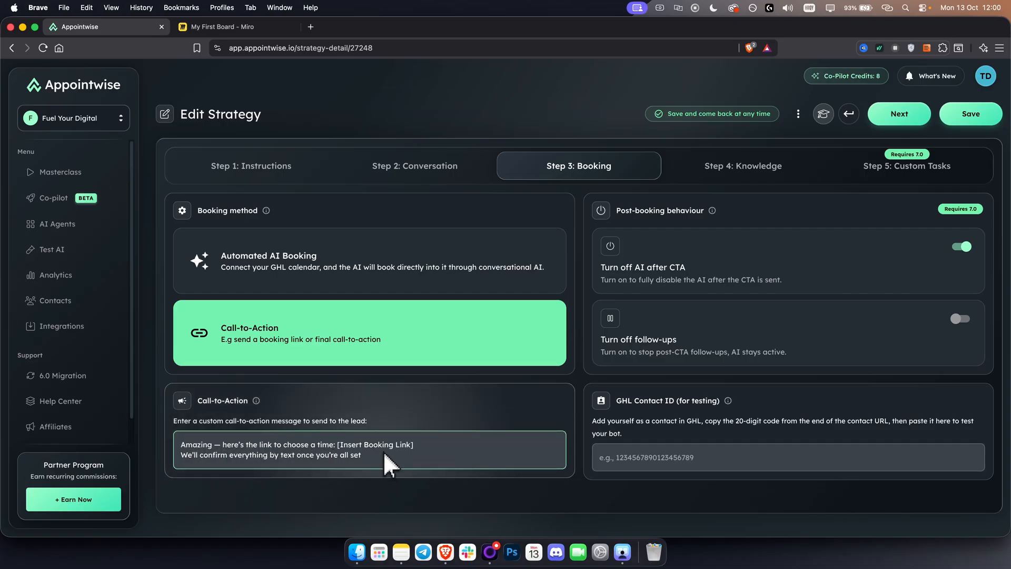
click(330, 268)
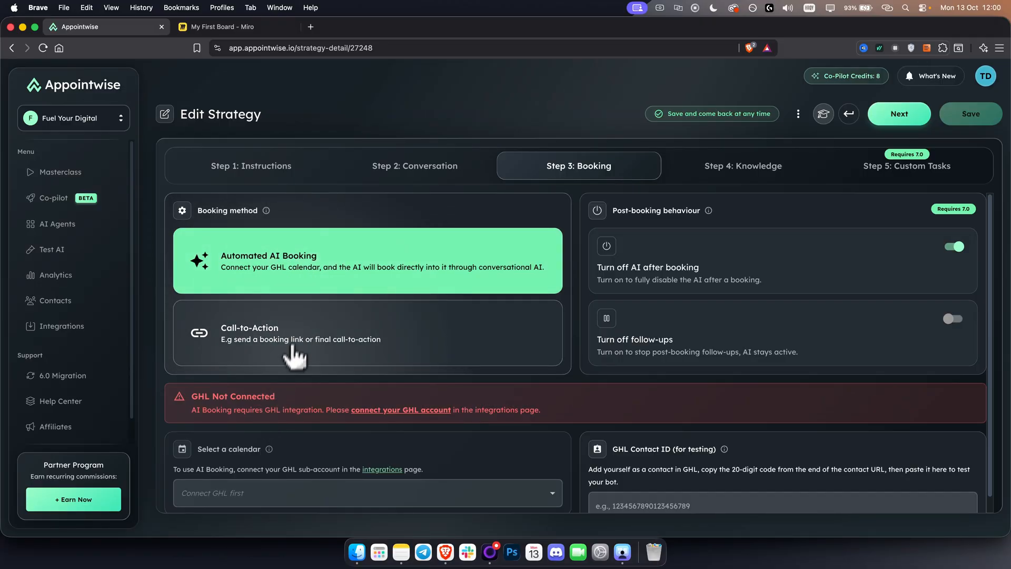
scroll(289, 358, down, 1)
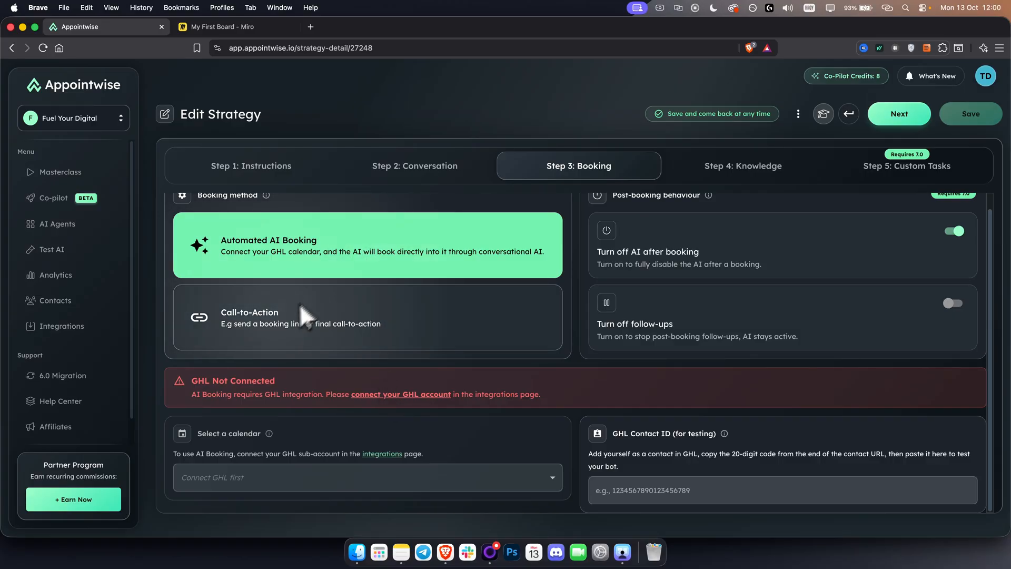
click(337, 326)
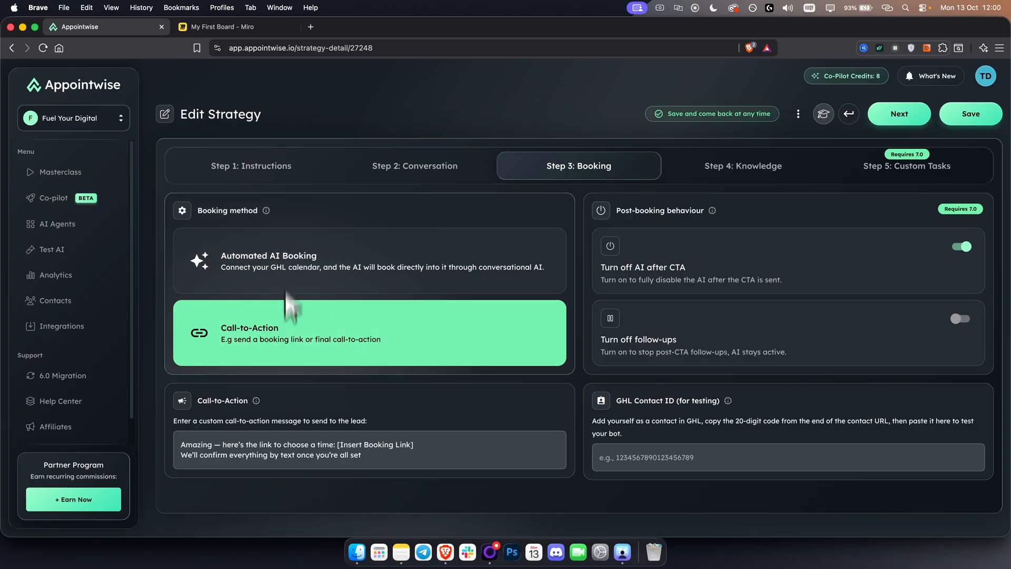
Review the call-to-action message with its booking link placeholder and the option that turns off the AI after the CTA
drag(389, 454, 145, 431)
click(251, 449)
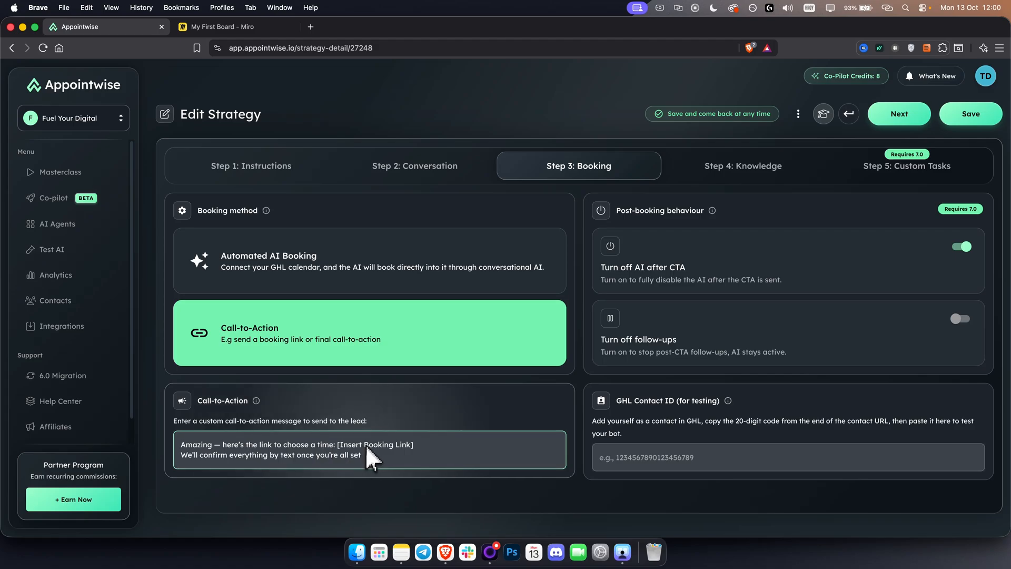
drag(424, 444, 339, 443)
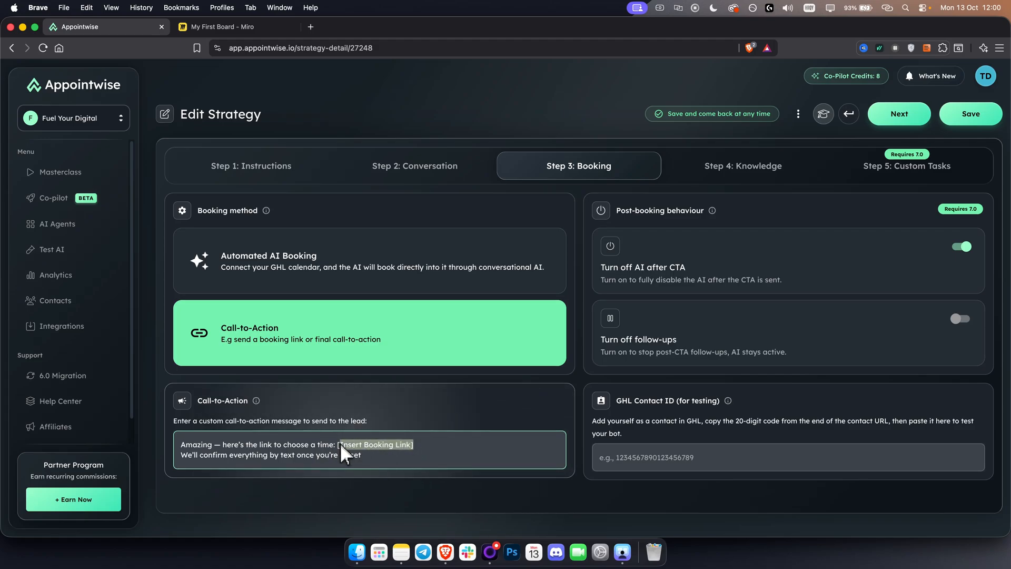
click(431, 443)
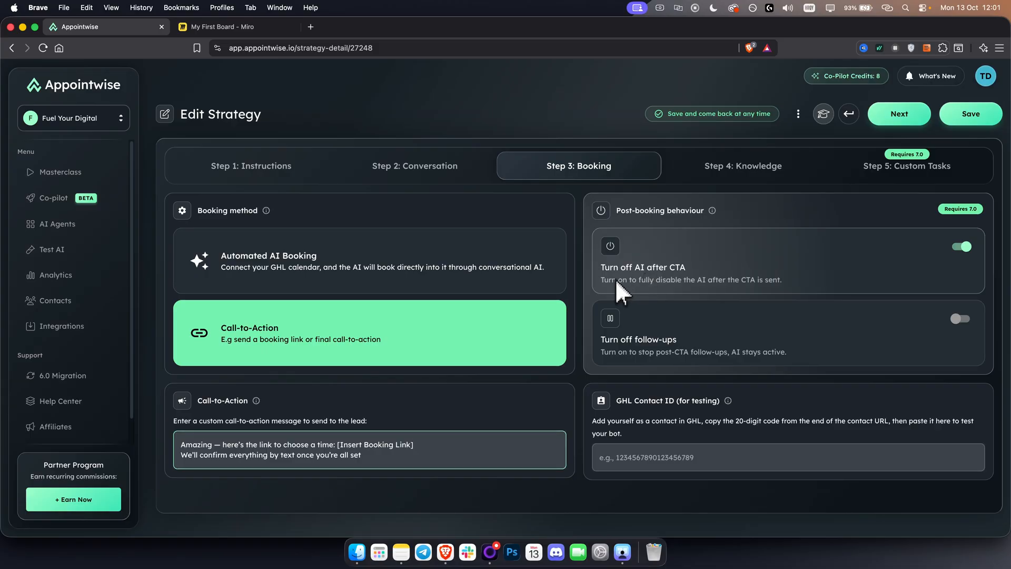
drag(647, 280, 808, 281)
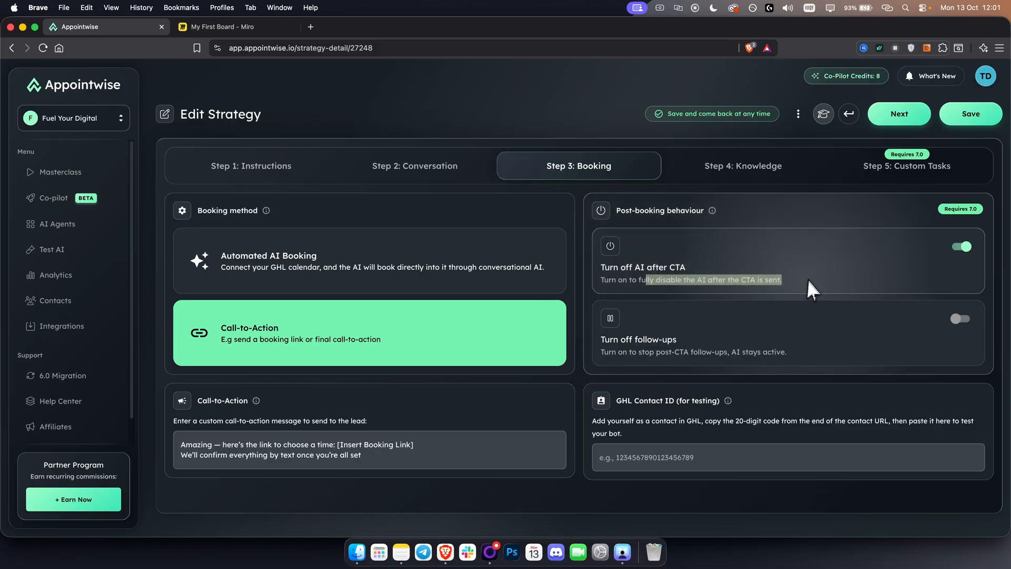
click(769, 280)
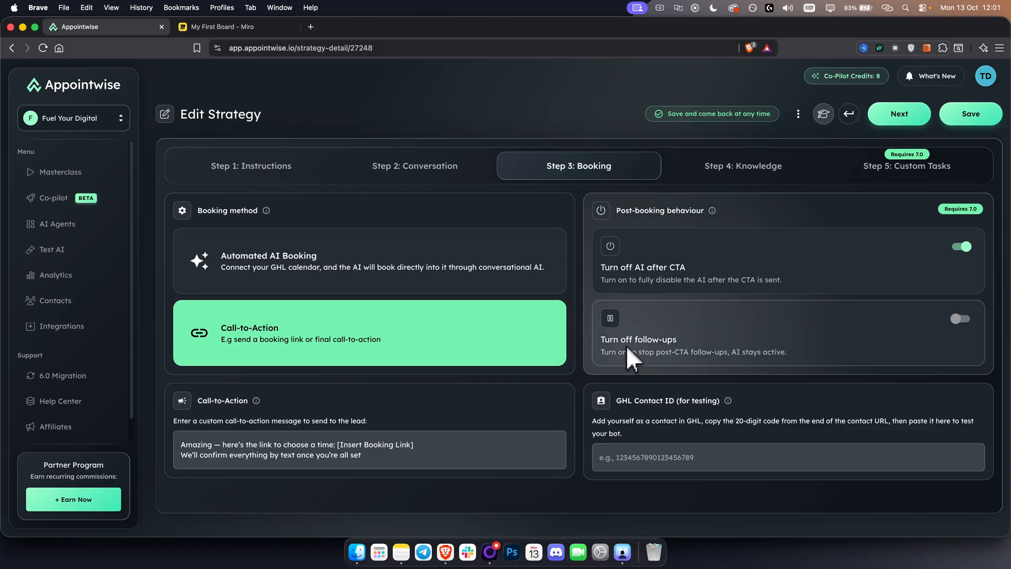
Try the Turn off follow-ups option, restore Turn off AI after CTA, and read the GHL Contact ID testing instructions
click(959, 319)
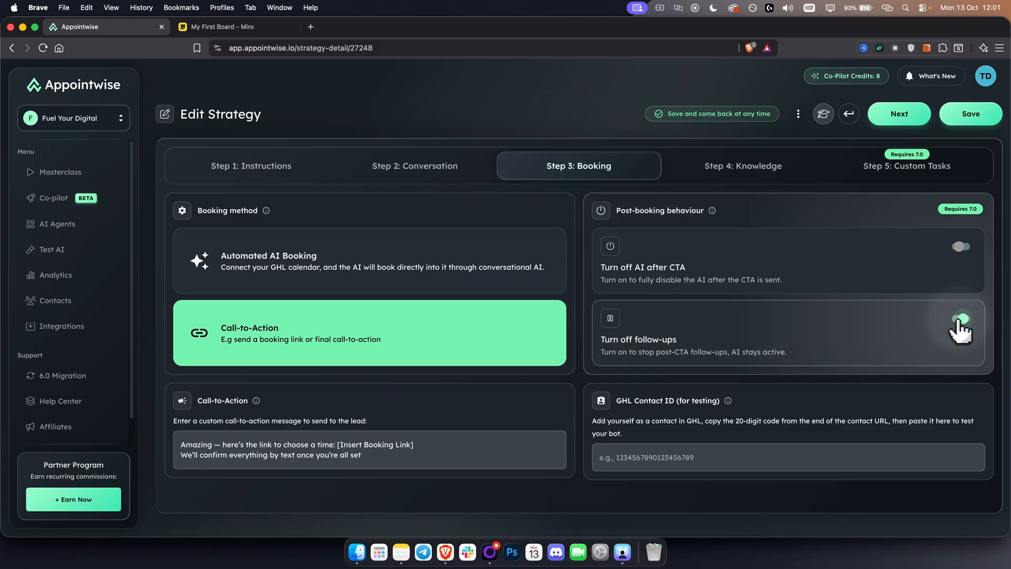
click(961, 247)
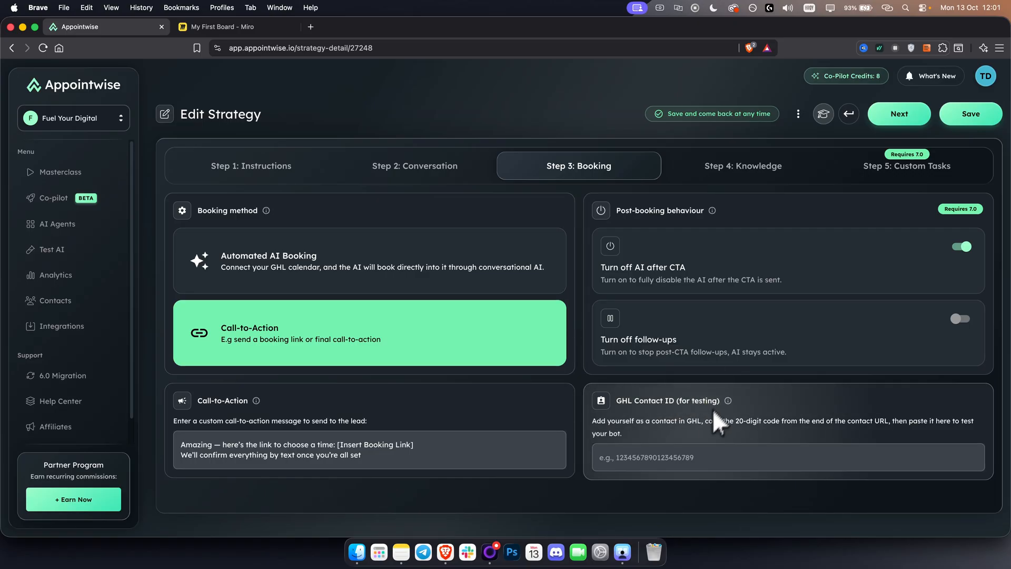
drag(706, 418, 757, 433)
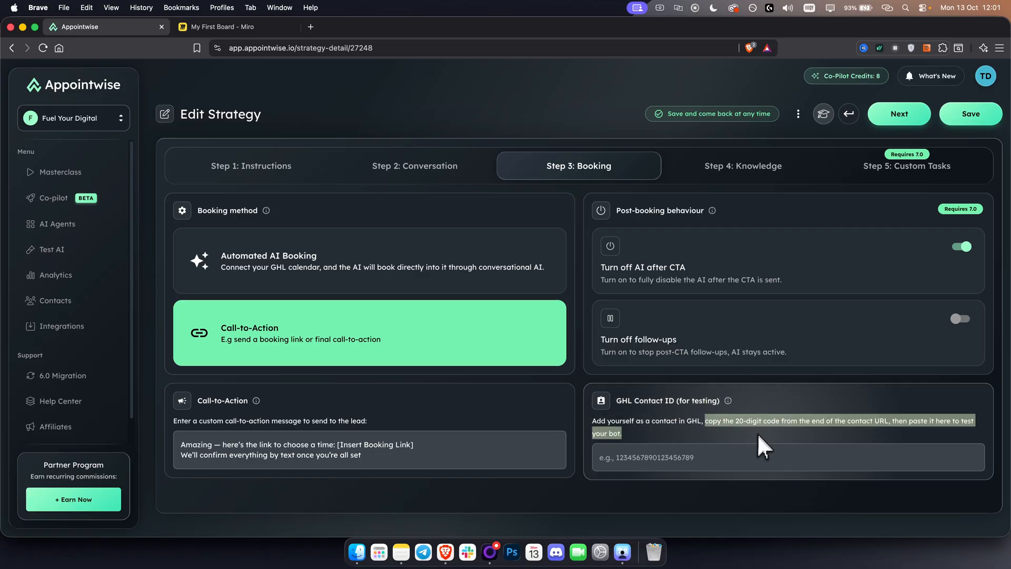
click(756, 433)
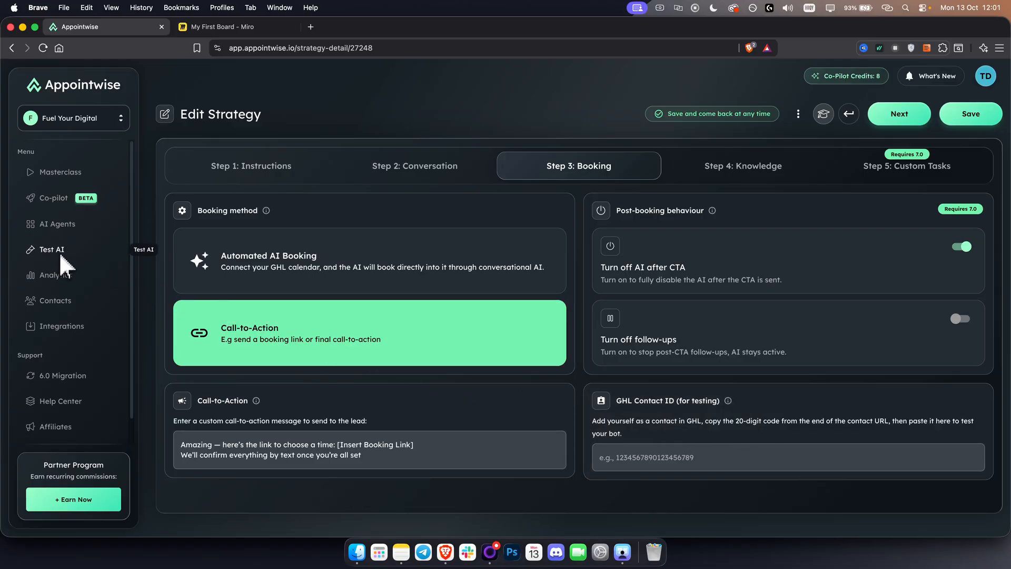
Add an empty FAQ entry in the Knowledge settings and remove it again
click(744, 177)
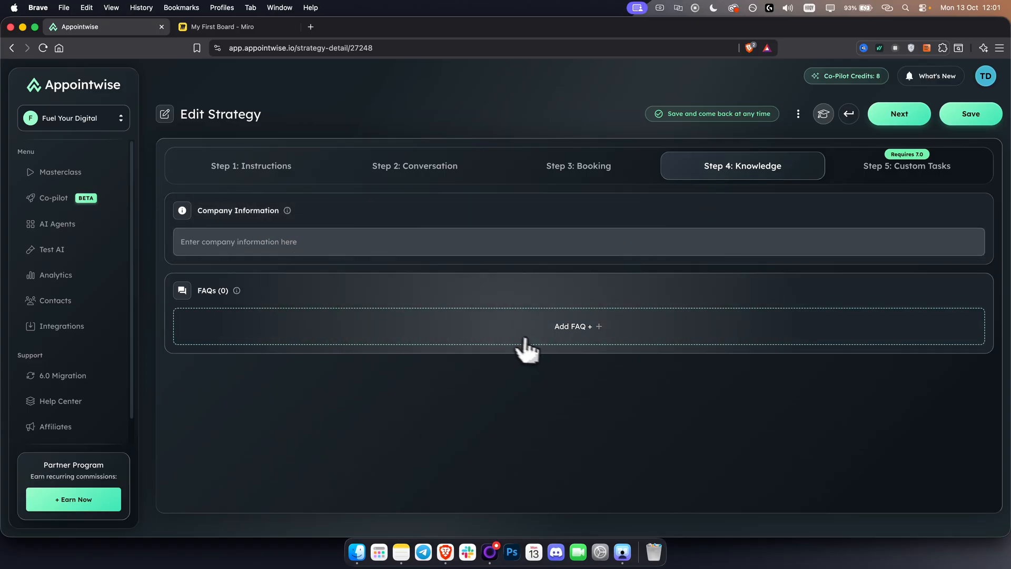
click(533, 331)
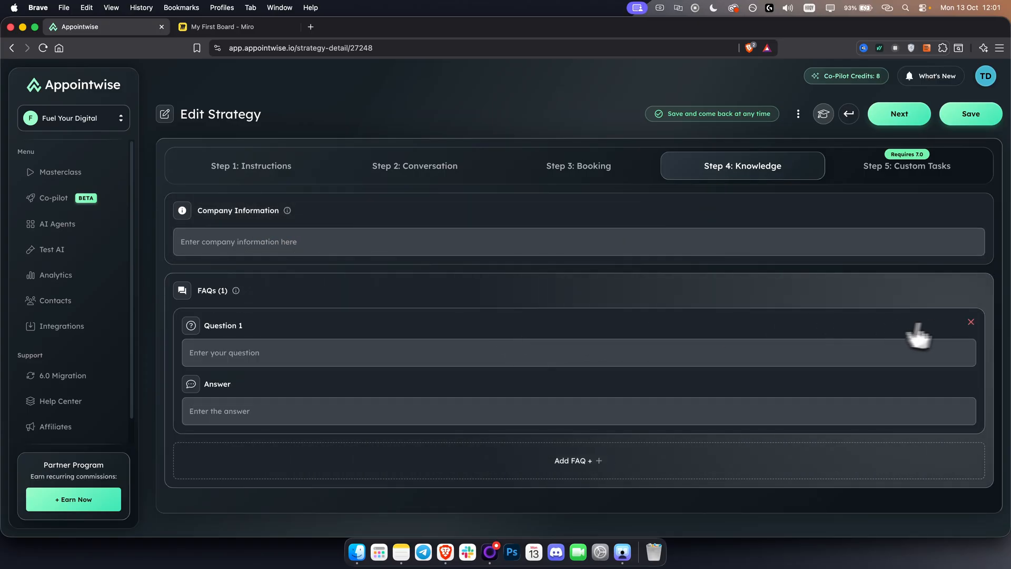
click(971, 322)
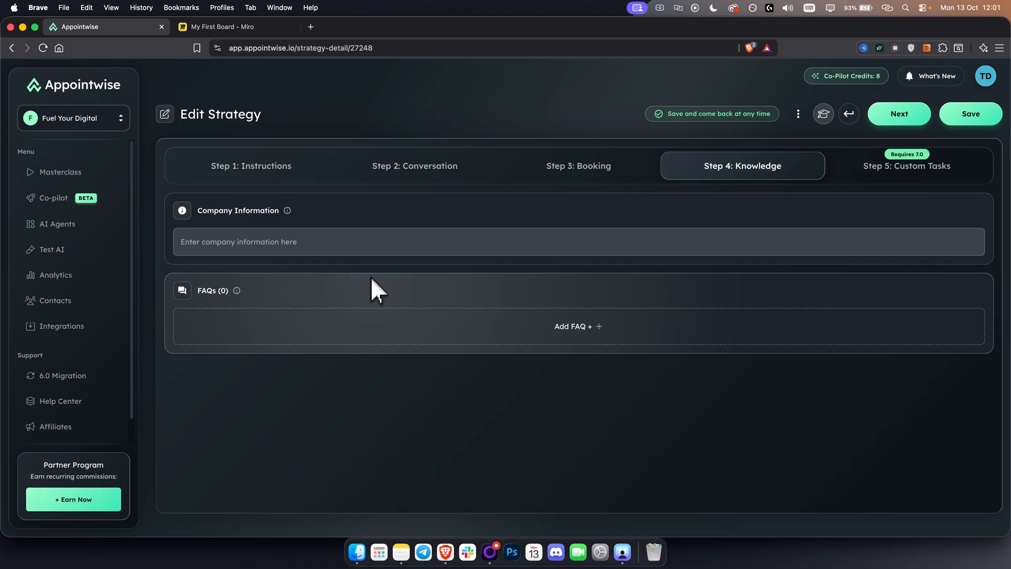
Review the task functions available for the APPOINTMENT_BOOKED trigger in the Custom Tasks settings without creating a task
click(878, 168)
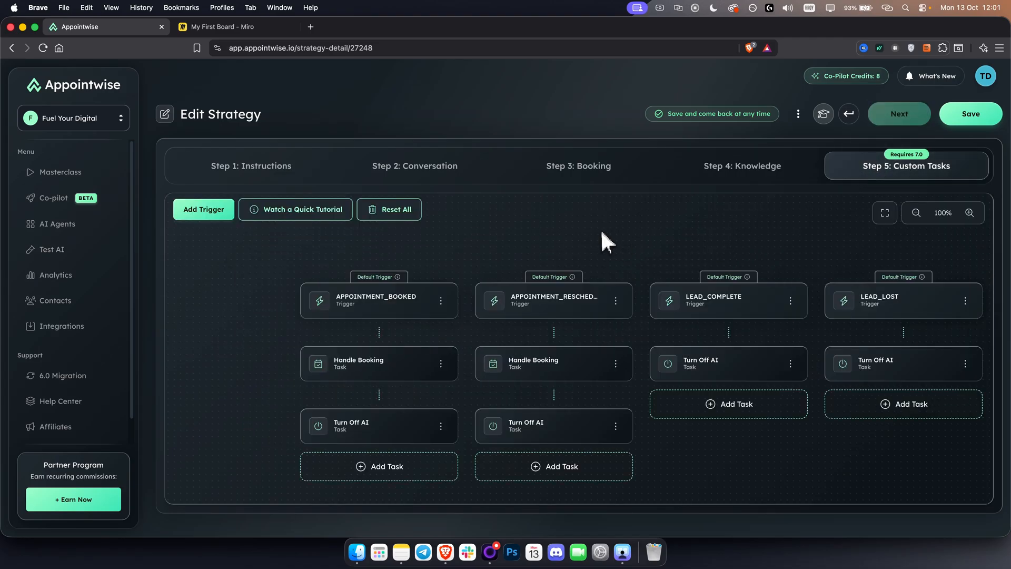
drag(602, 232, 522, 207)
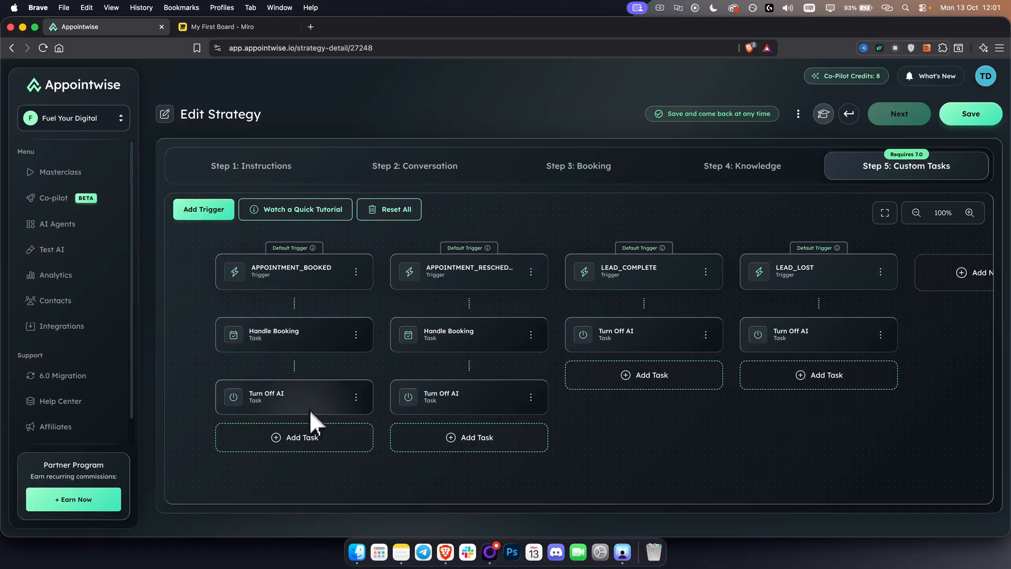
click(294, 445)
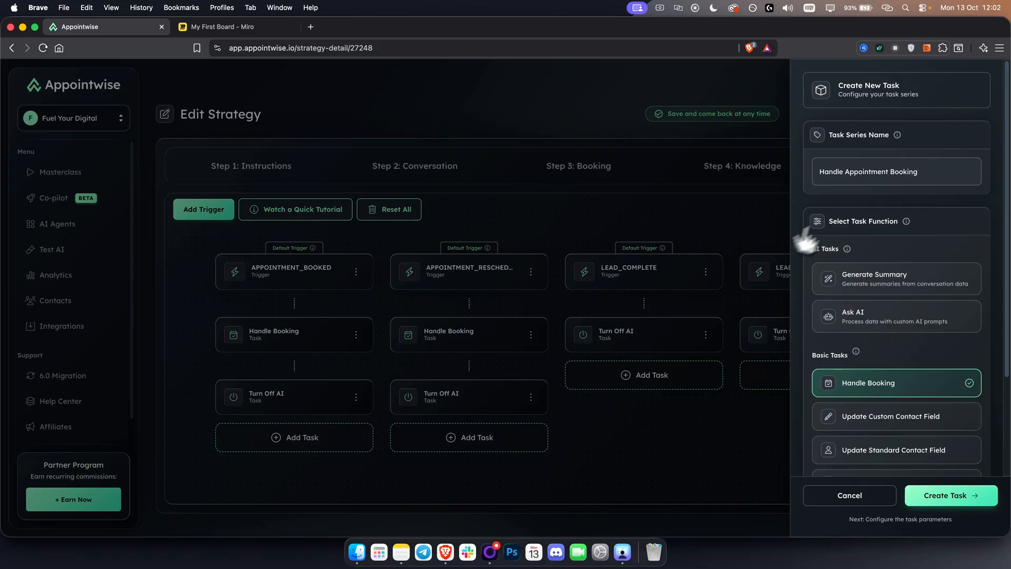
scroll(819, 289, down, 5)
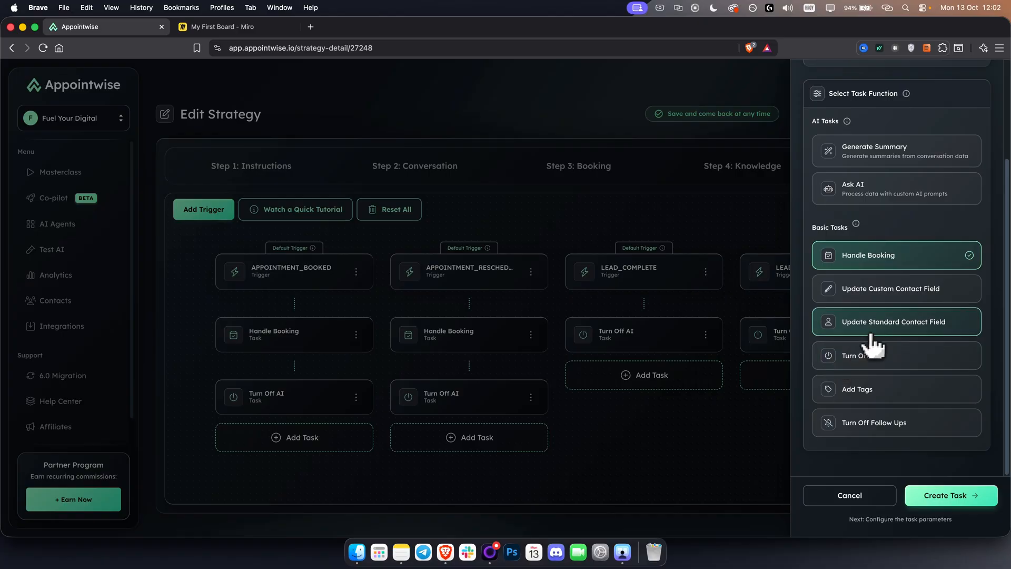
click(863, 495)
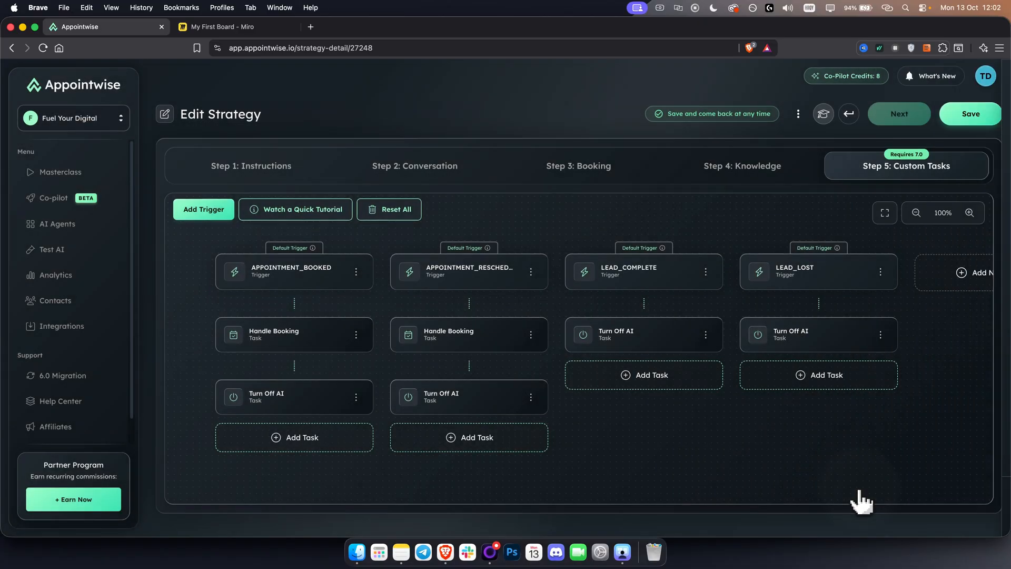
Look at the form for creating a new trigger and its pre-built templates without creating one
drag(884, 416, 694, 413)
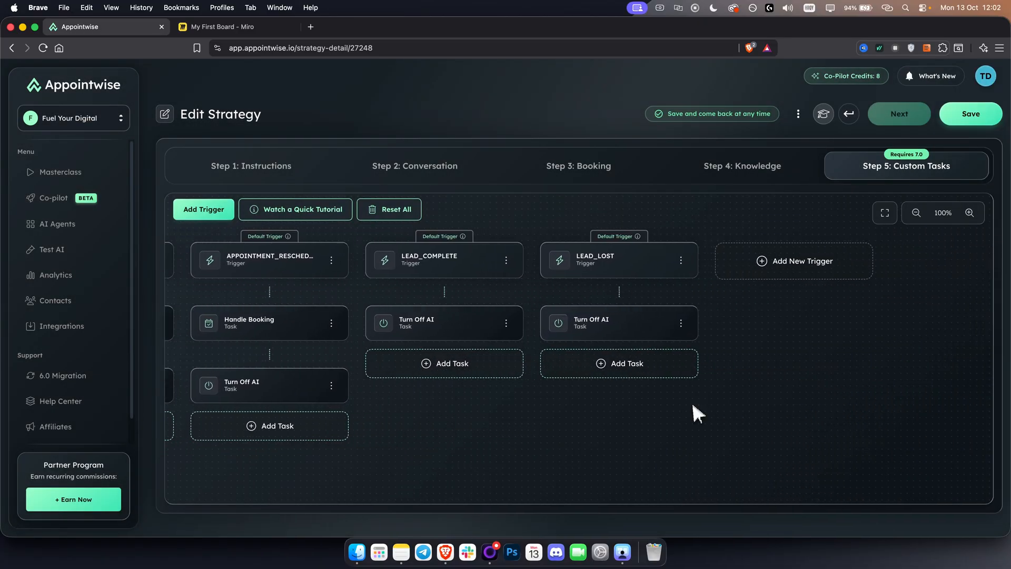
click(758, 274)
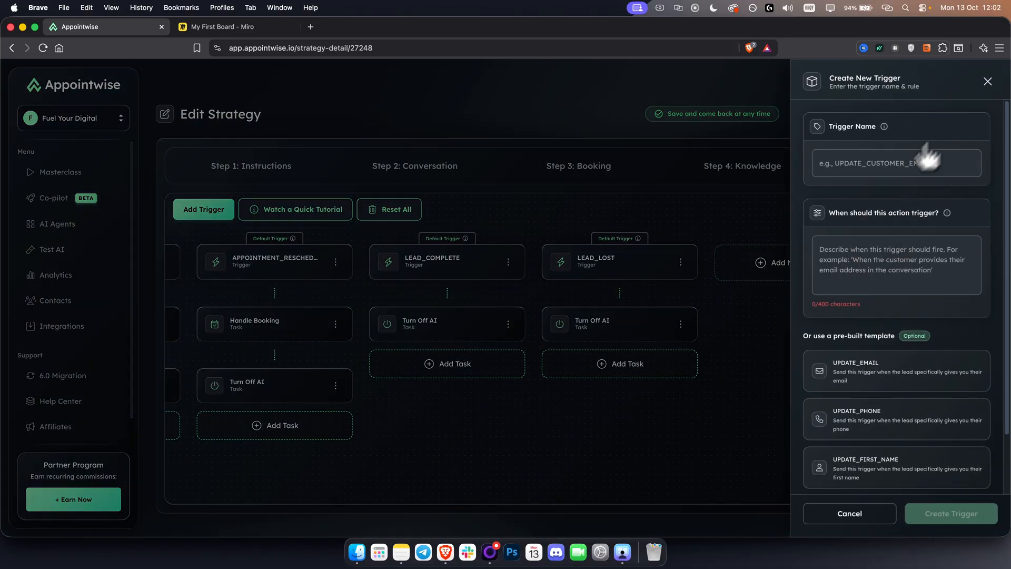
click(988, 82)
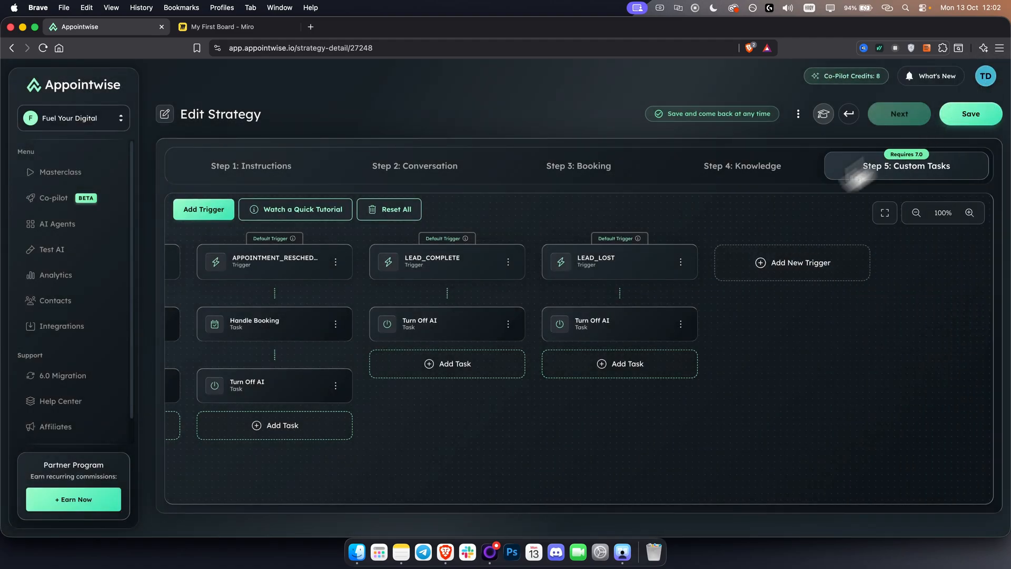
drag(517, 433, 735, 434)
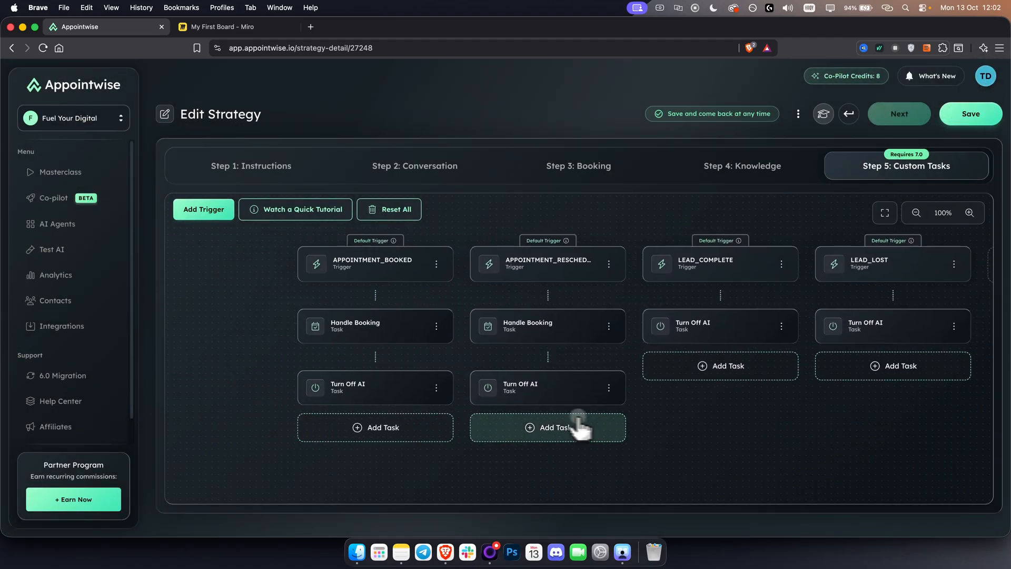
Save the strategy, read the recommended follow-up delays in the warning, and keep the 1-minute delays by saving anyway
click(967, 116)
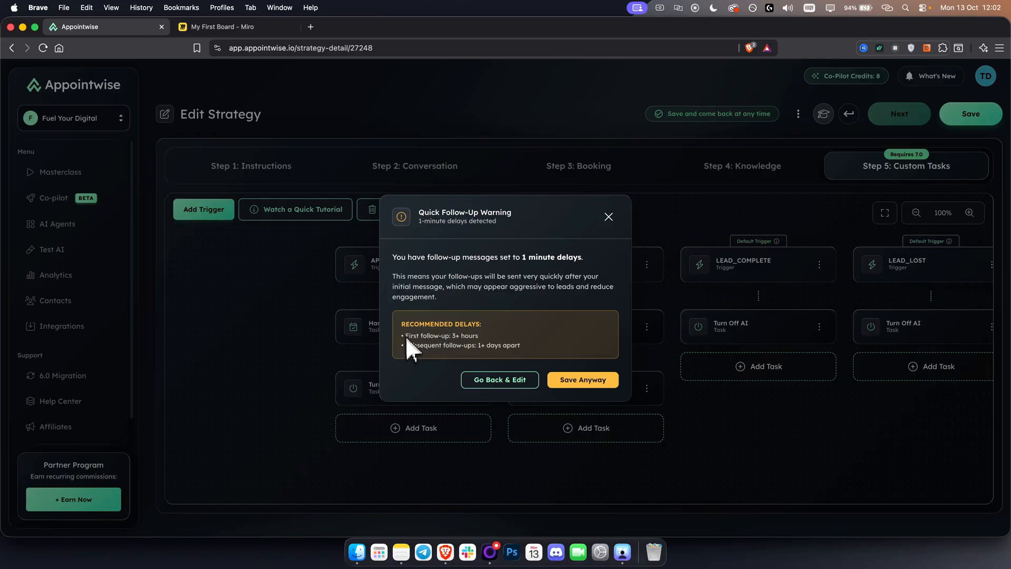
drag(402, 336, 490, 335)
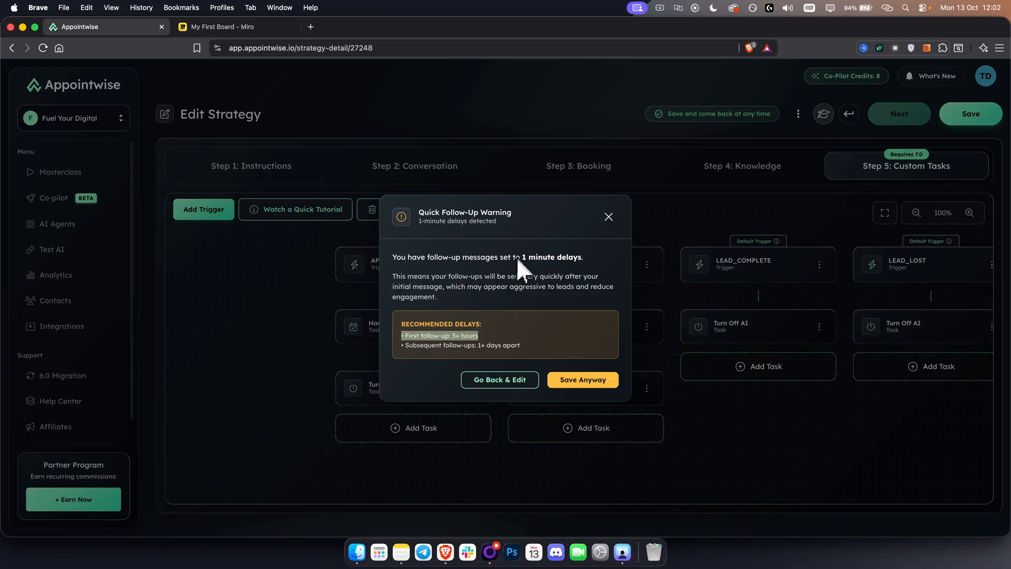
drag(524, 259, 581, 260)
click(555, 295)
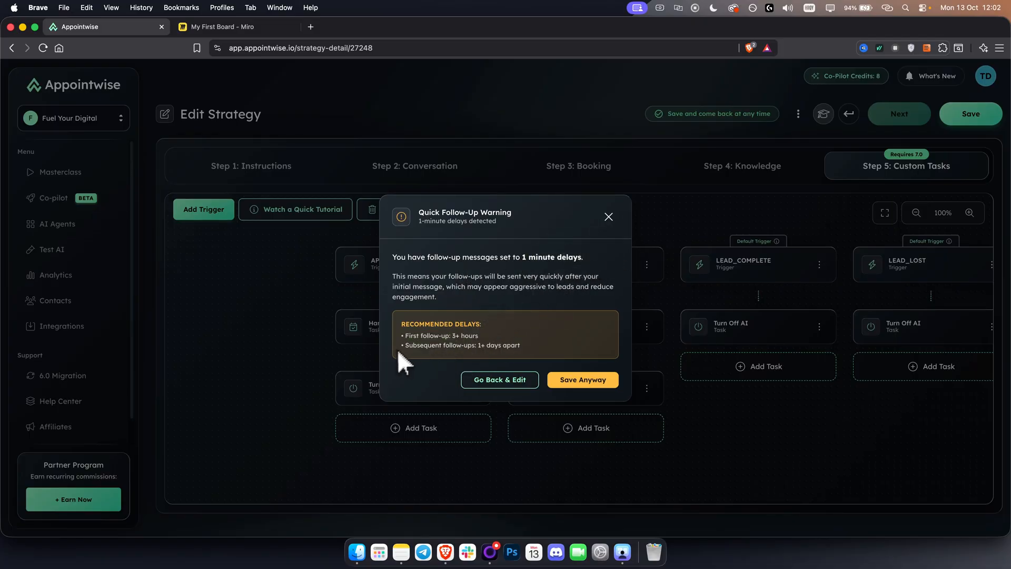
triple_click(450, 336)
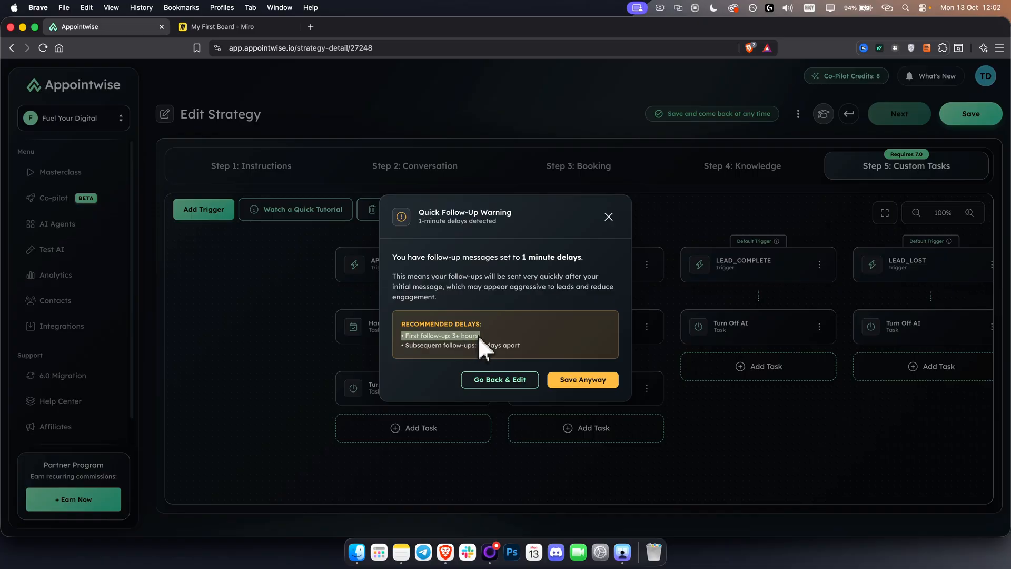
click(450, 332)
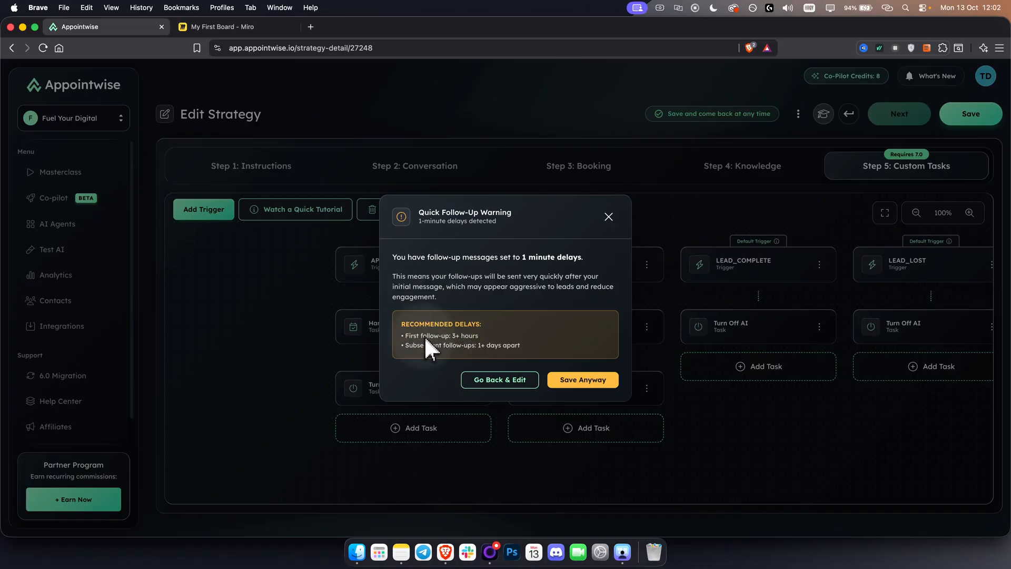
drag(402, 334, 501, 334)
click(453, 333)
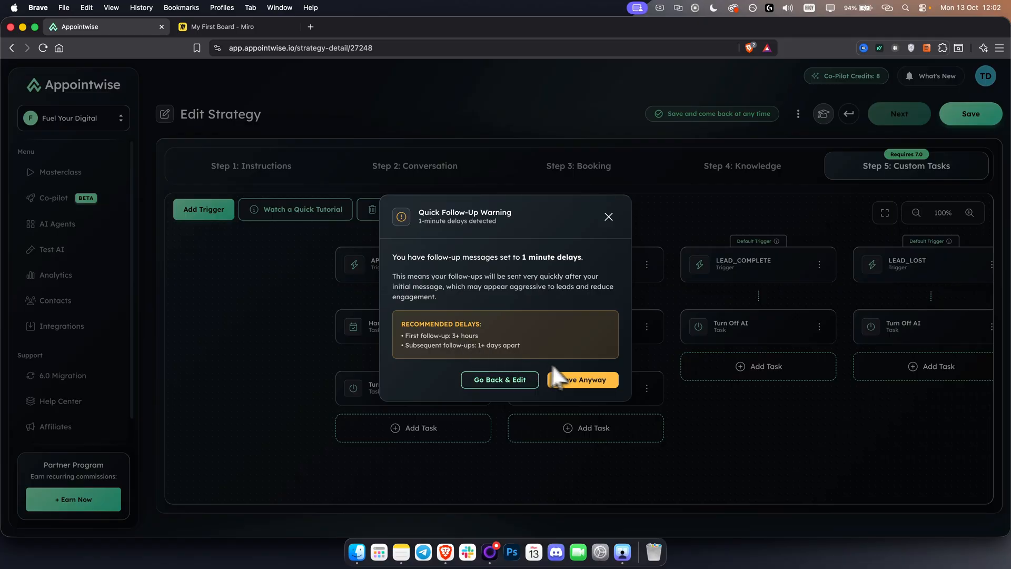
click(598, 381)
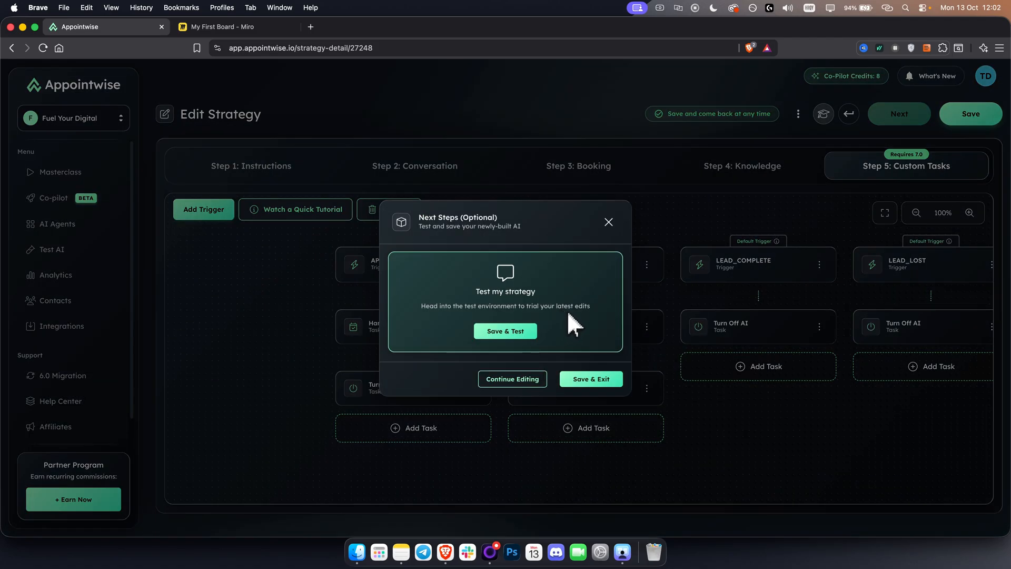
Save the strategy for testing and start a chatbot test conversation with the medspa tag
click(499, 333)
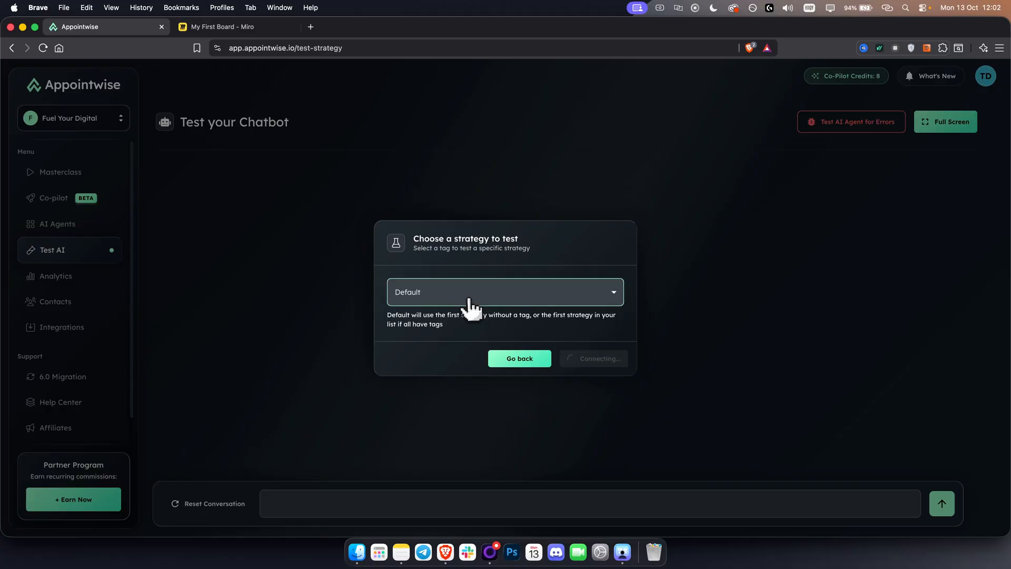
click(469, 302)
click(440, 387)
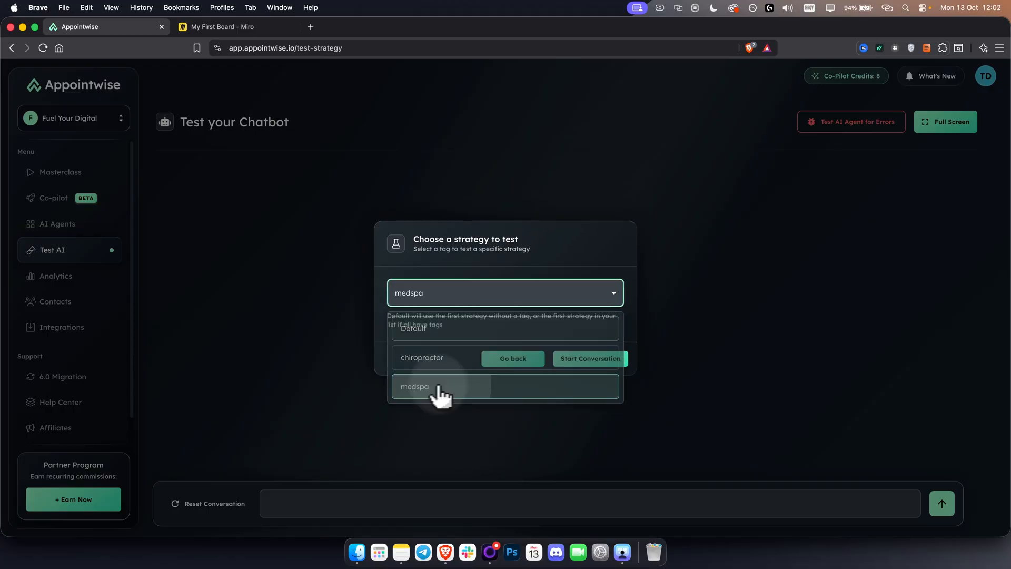
click(601, 360)
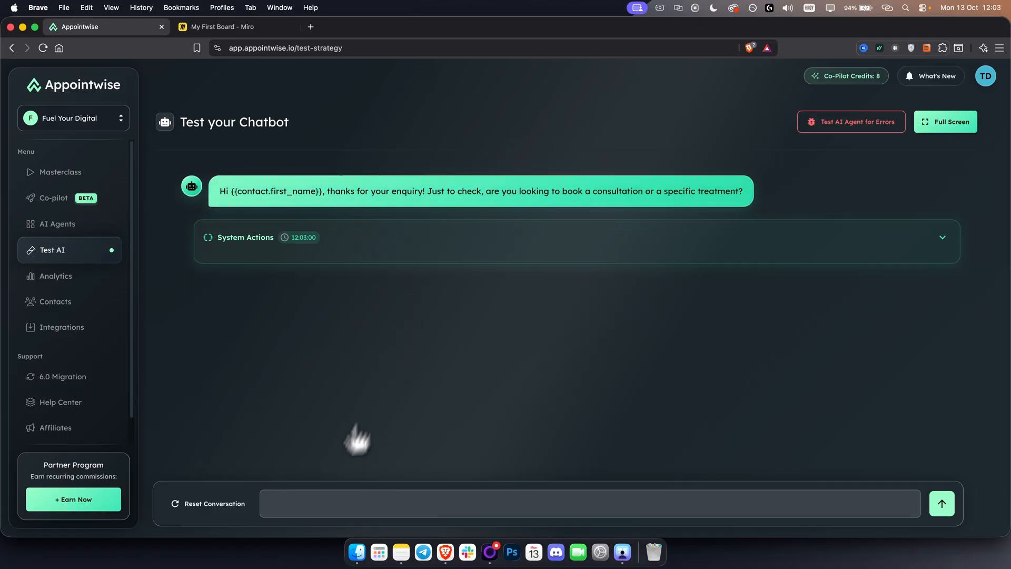
Send the test message "I am looking for a consultation" to the chatbot
click(314, 505)
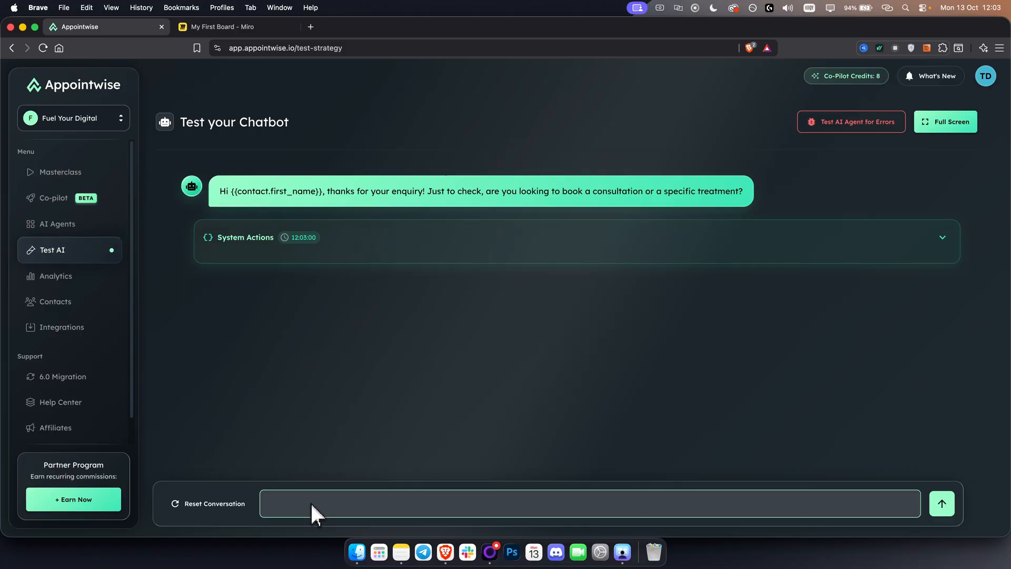
text(I am looking for a consultation)
key(Return)
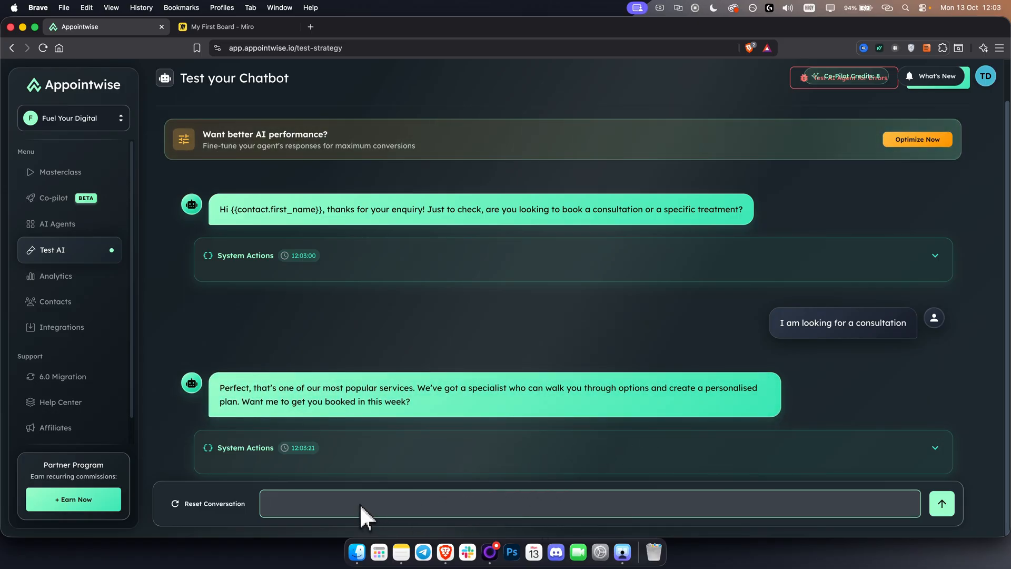
Reply to the chatbot's booking offer with "Yeah I would love to get booked tomorrow at 9 am"
click(367, 500)
text(Ye)
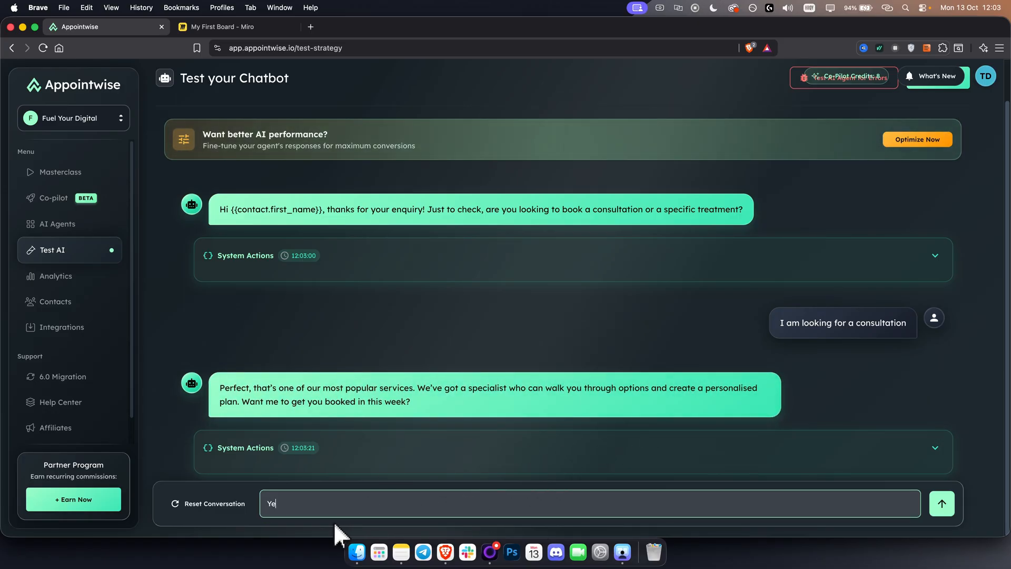
text(ah I would love to get book)
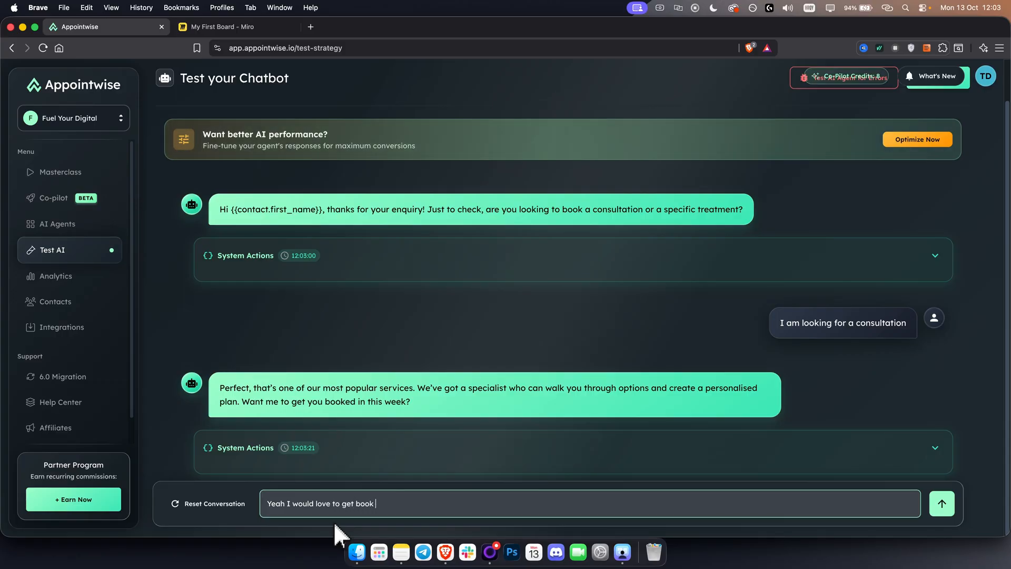
key(BackSpace)
text(ed tomorrow at 9 a)
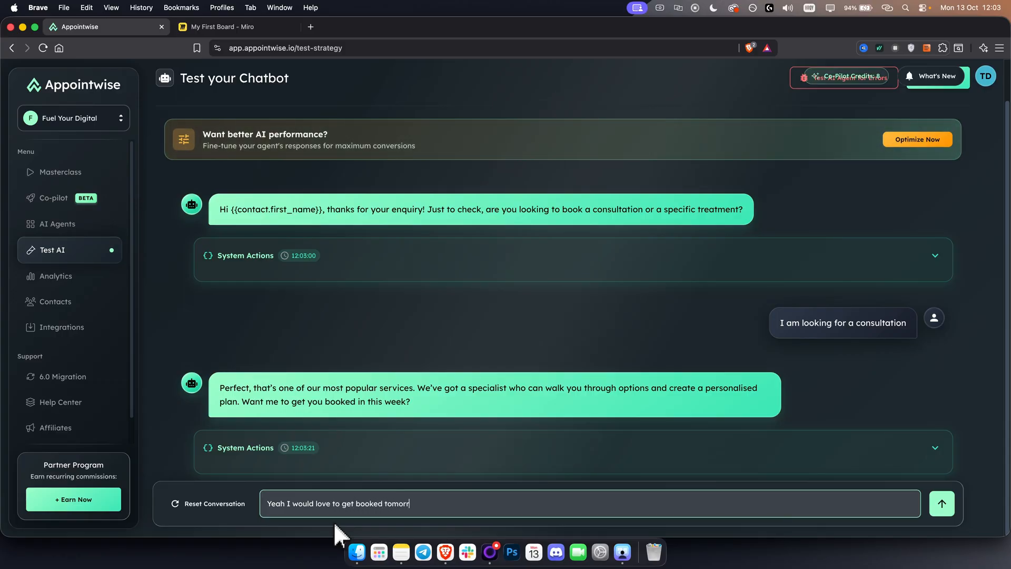
text(m)
key(Return)
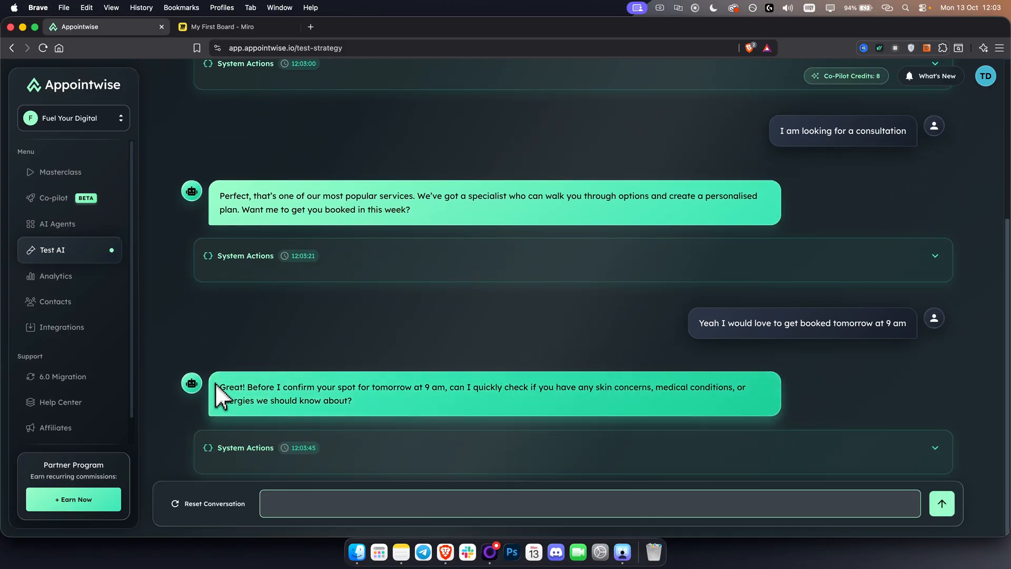
Review the chatbot's replies in the test conversation and open the list of clients
click(251, 386)
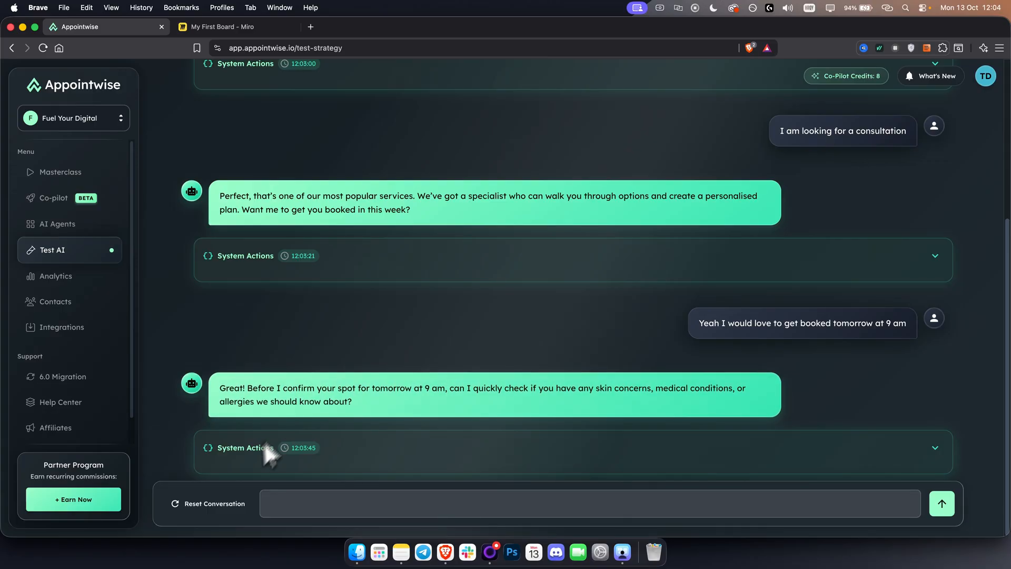
scroll(277, 437, up, 5)
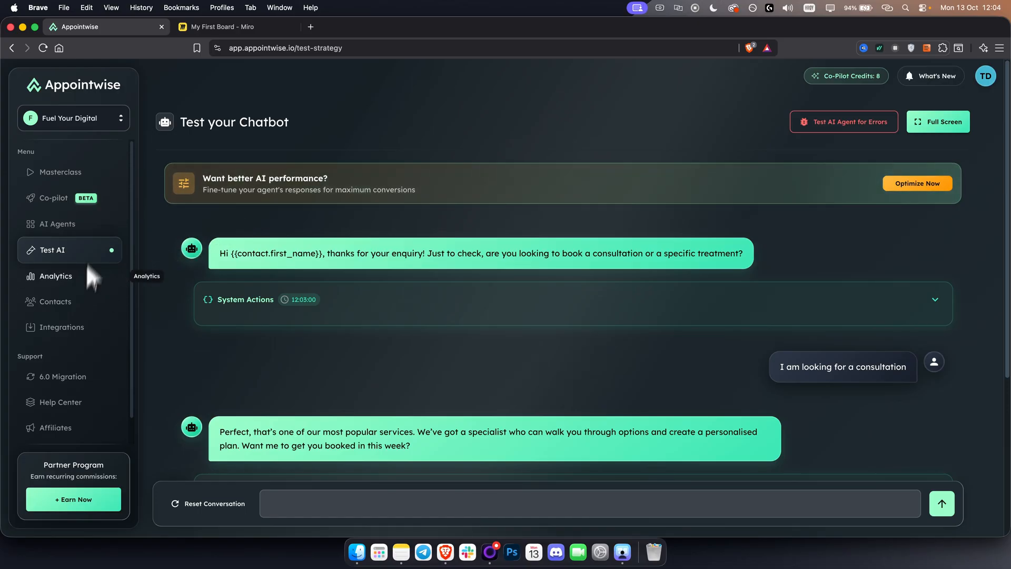
click(95, 118)
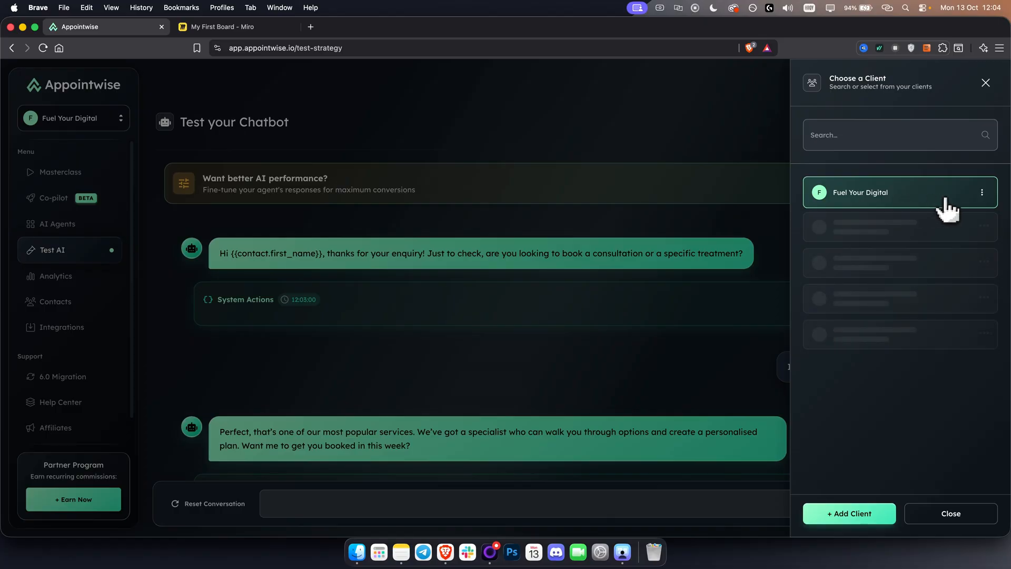
Check the options of the Fuel Your Digital client and close the client list
click(983, 193)
click(982, 192)
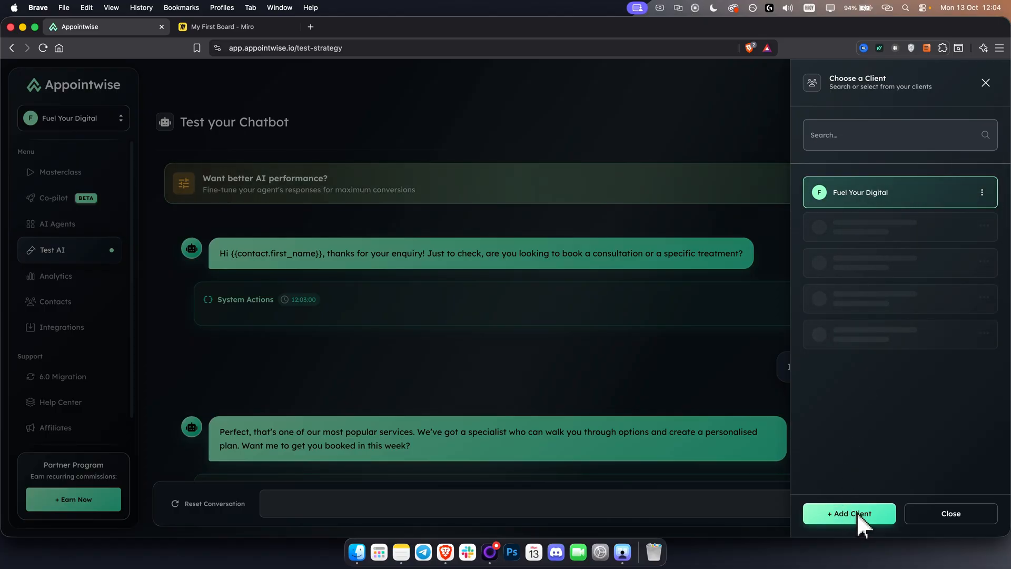
click(985, 83)
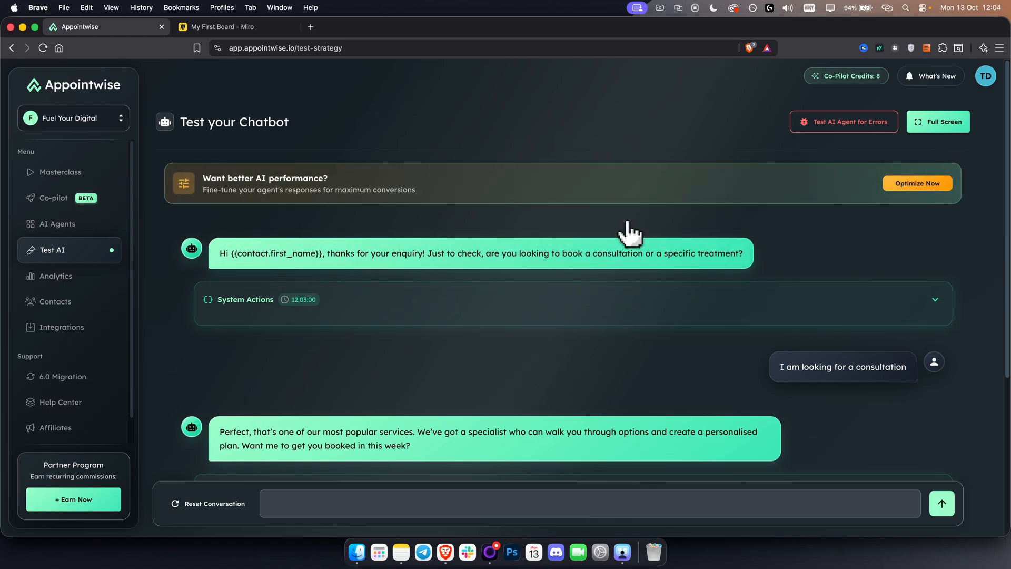
Open the analytics dashboard for the Med Spa strategy and review its strategy summary, total leads and all-strategy metrics
click(43, 278)
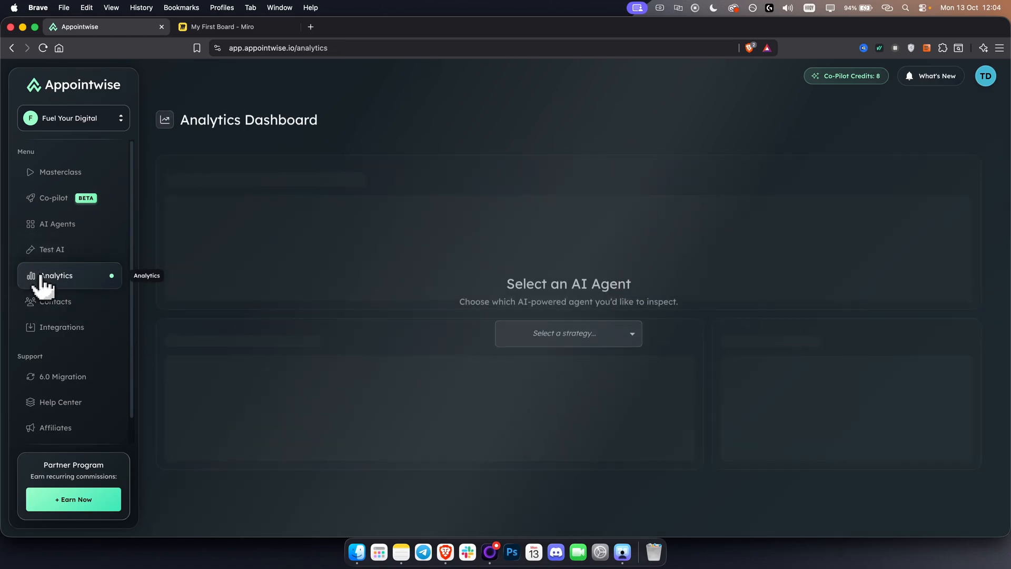
click(578, 337)
click(539, 420)
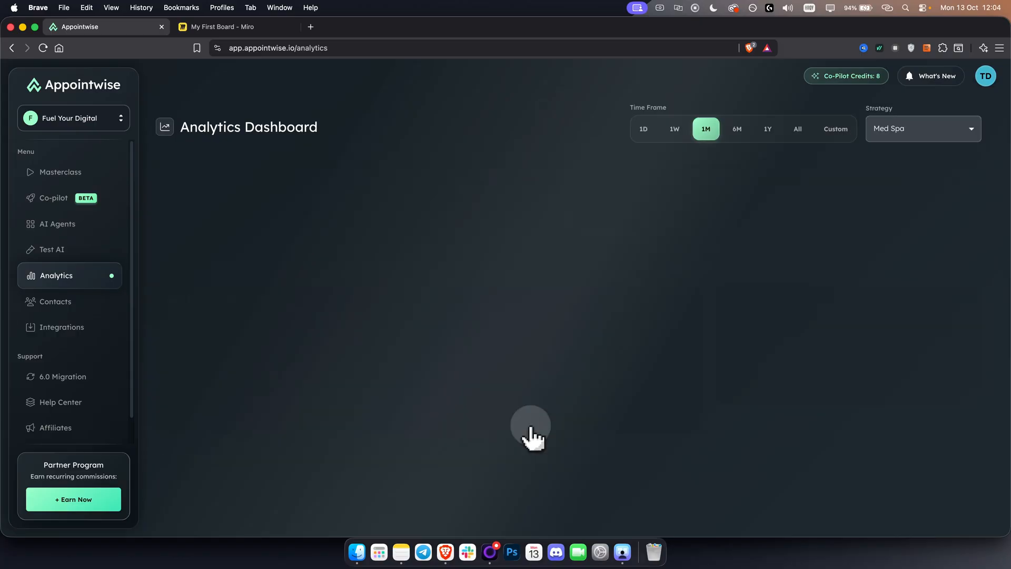
scroll(368, 287, down, 3)
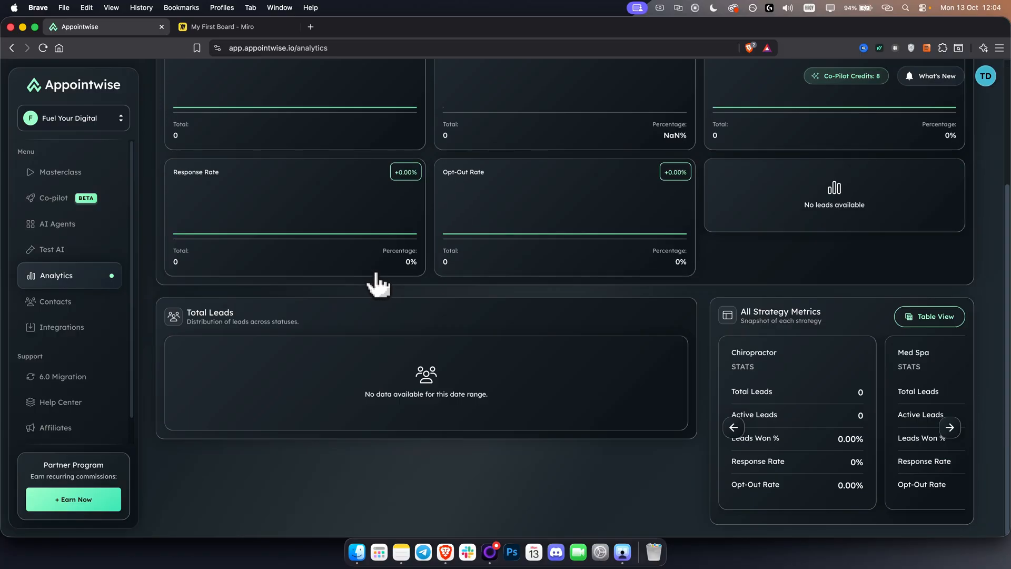
scroll(379, 290, up, 3)
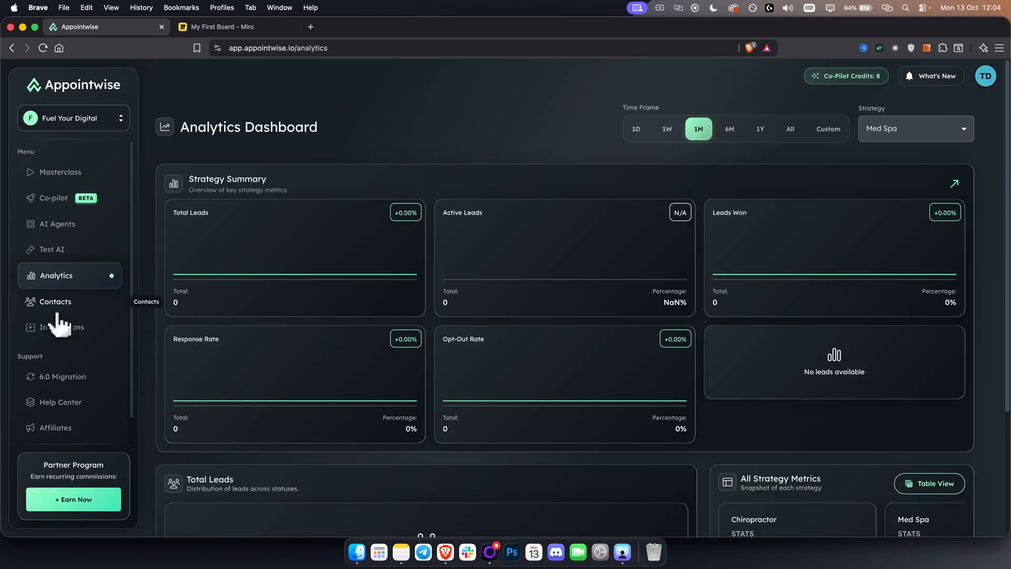
View the contacts' lead dashboard and return to the overview of AI agents
click(55, 302)
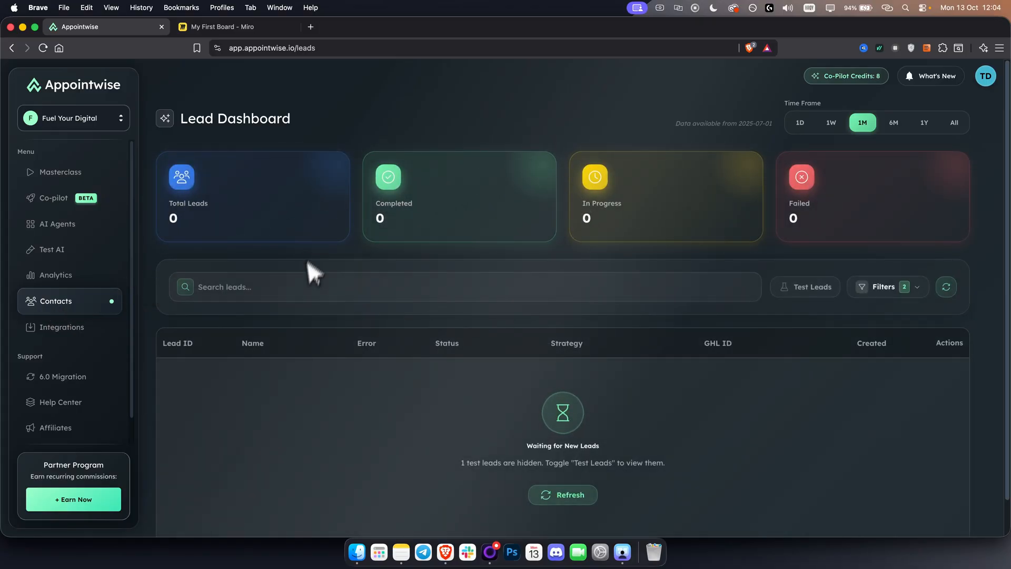
click(59, 227)
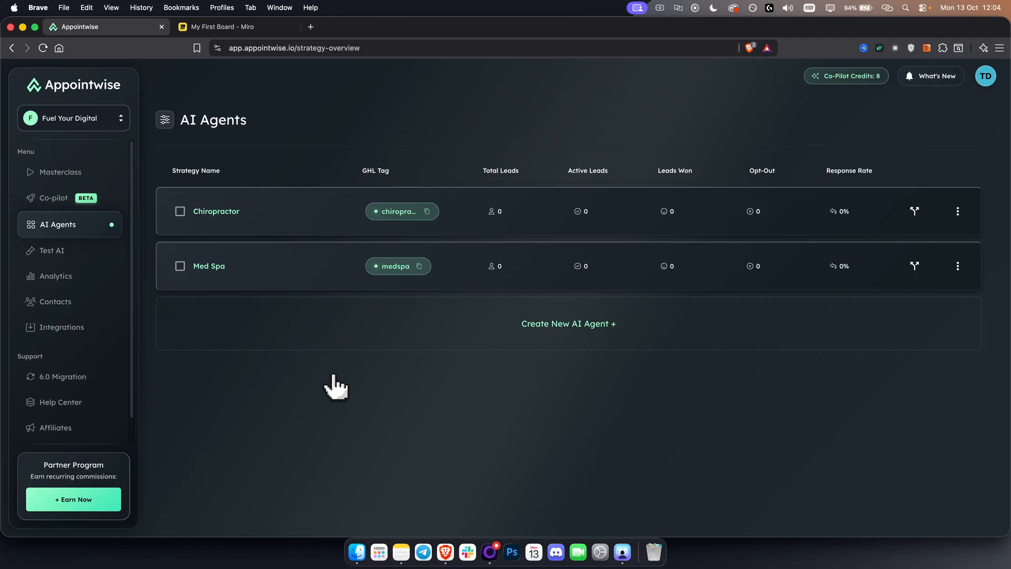
scroll(40, 298, down, 1)
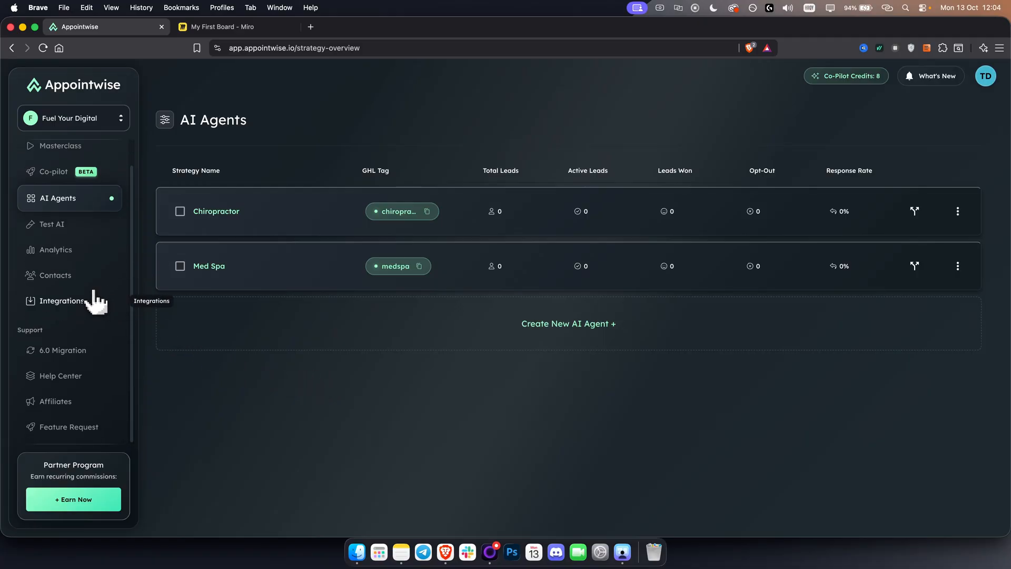
scroll(92, 302, up, 1)
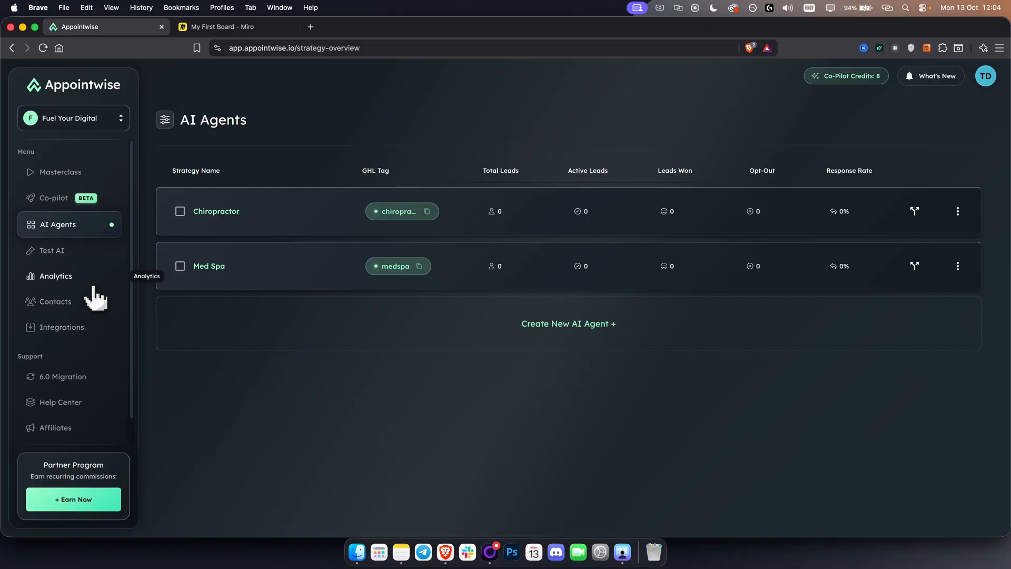